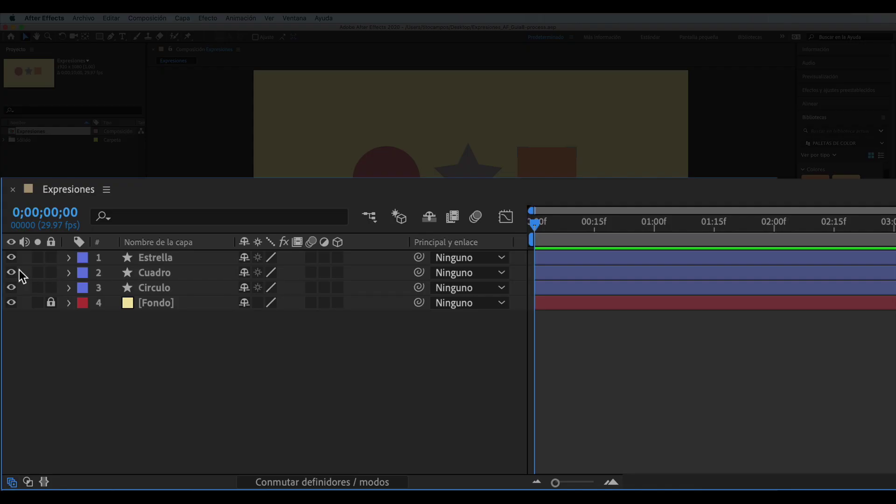
# Hide the Cuadro and Circulo layers, then select the Estrella star layer.
pyautogui.click(12, 272)
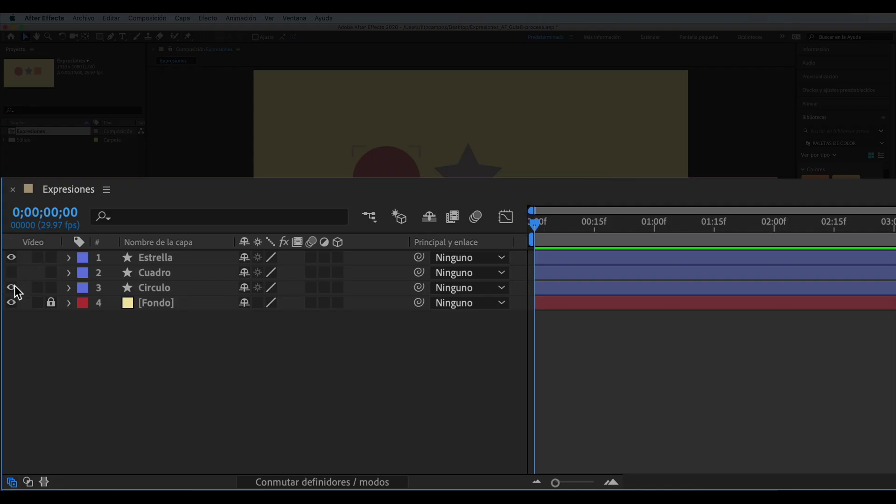
pyautogui.click(12, 287)
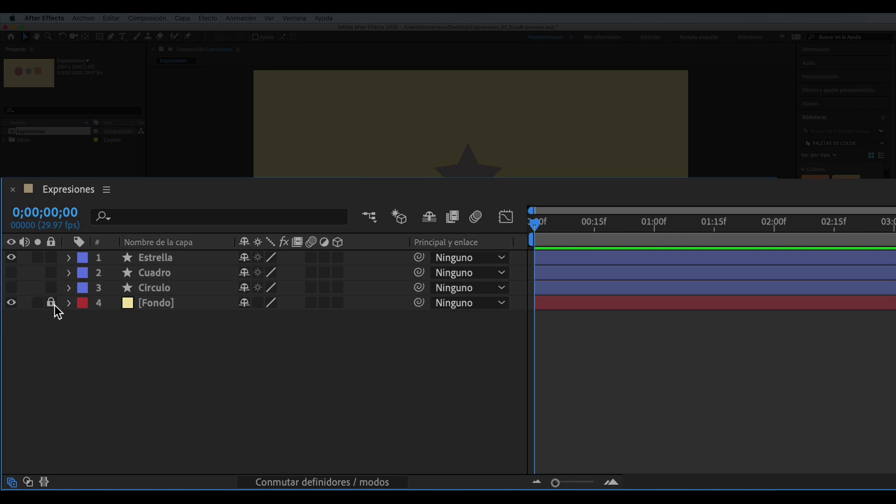
pyautogui.click(163, 261)
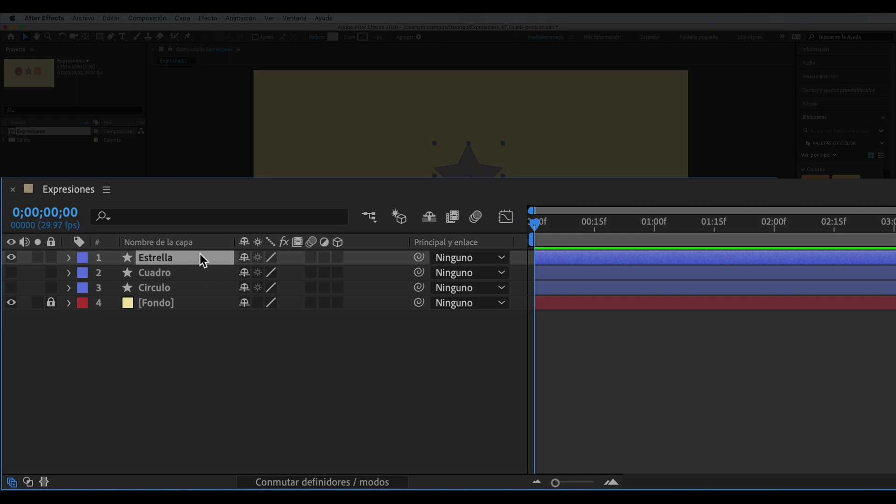
# Keyframe the star's Position at 0 s, just off the left edge at (-200, 464.8).
pyautogui.press('p')
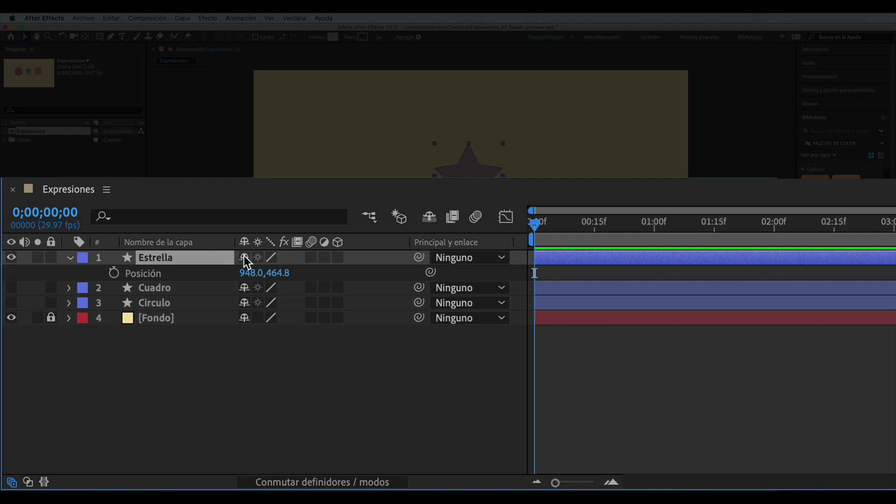
pyautogui.click(113, 272)
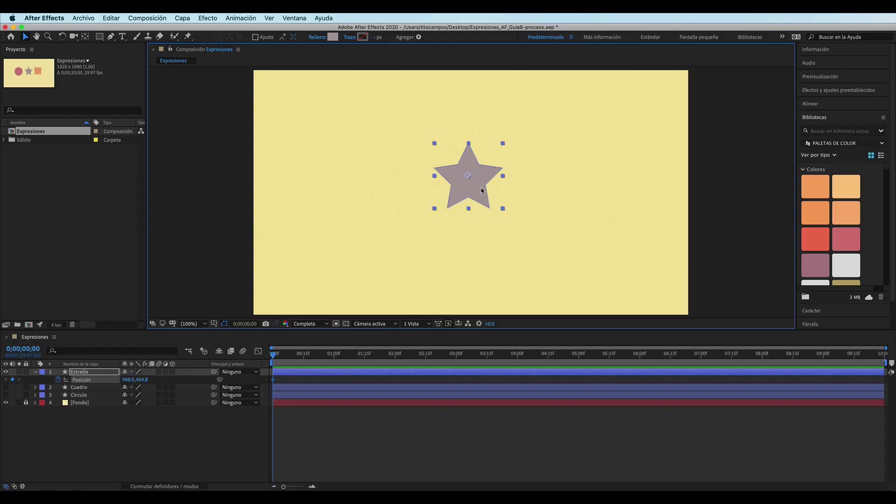
pyautogui.moveTo(483, 190); pyautogui.dragTo(217, 183)
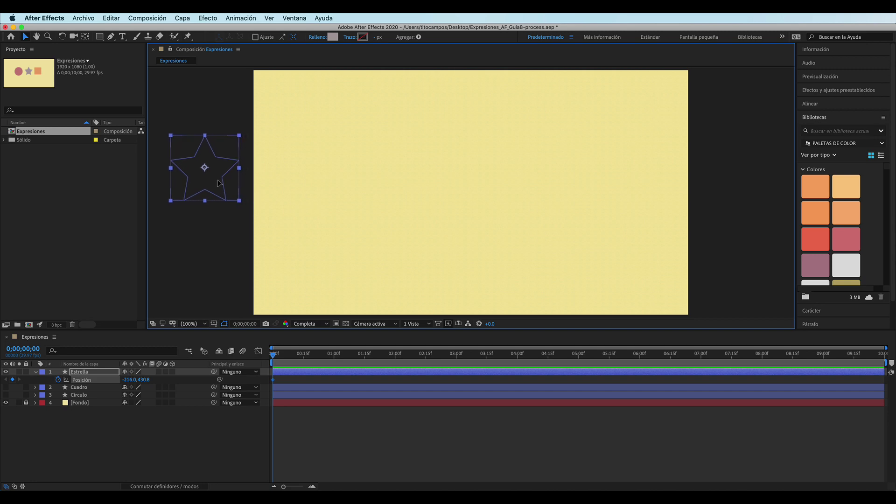
pyautogui.press('shift')
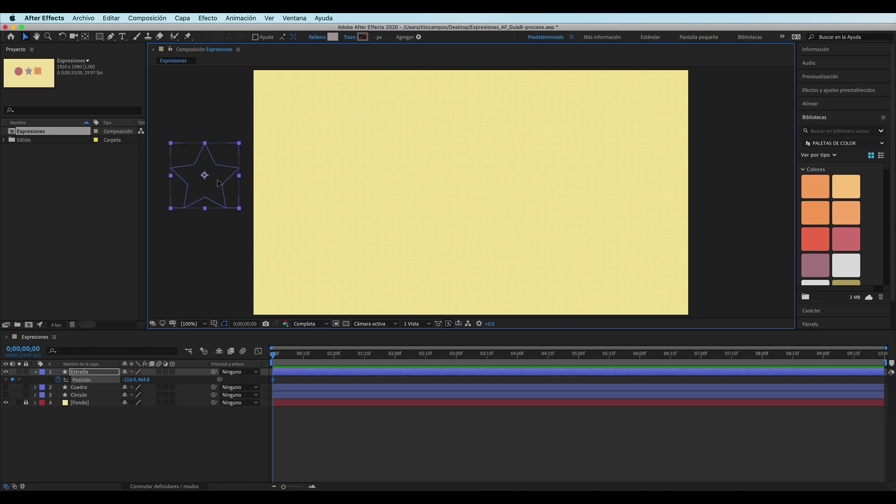
pyautogui.moveTo(218, 183); pyautogui.dragTo(220, 177)
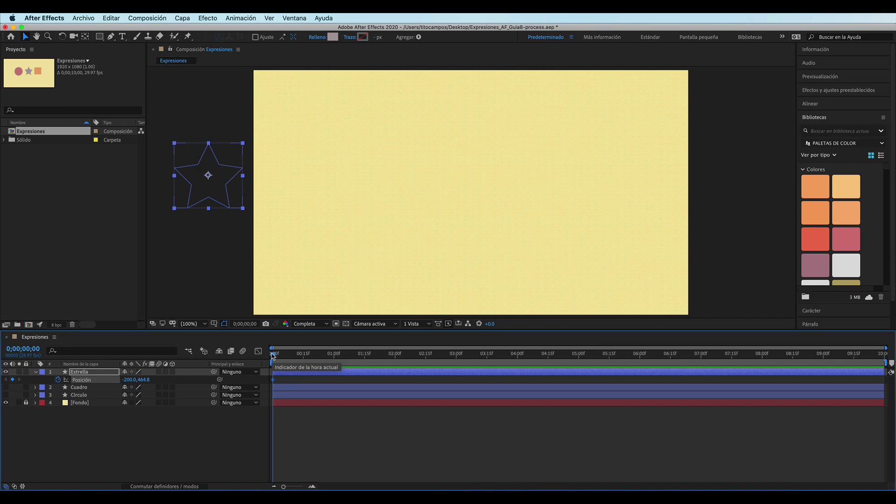
# At 1 s, move the star off the right edge to (2100, 464.8), then scrub to check the slide.
pyautogui.moveTo(272, 356); pyautogui.dragTo(334, 363)
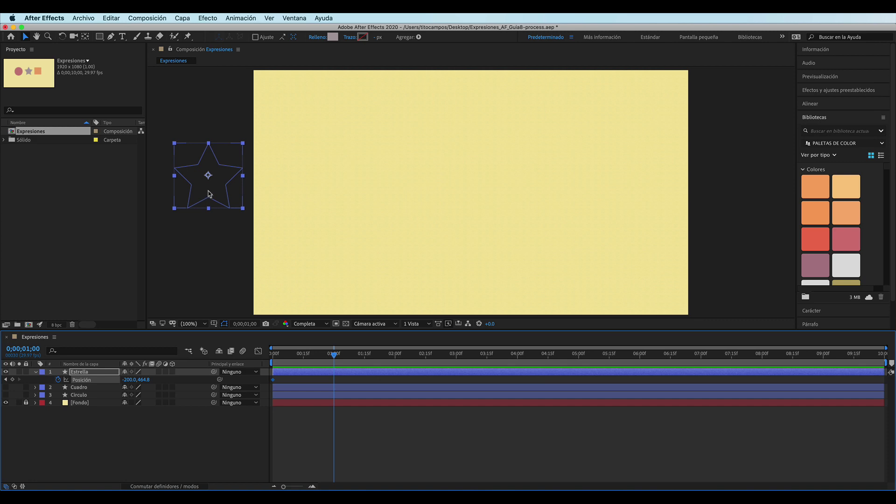
pyautogui.click(208, 193)
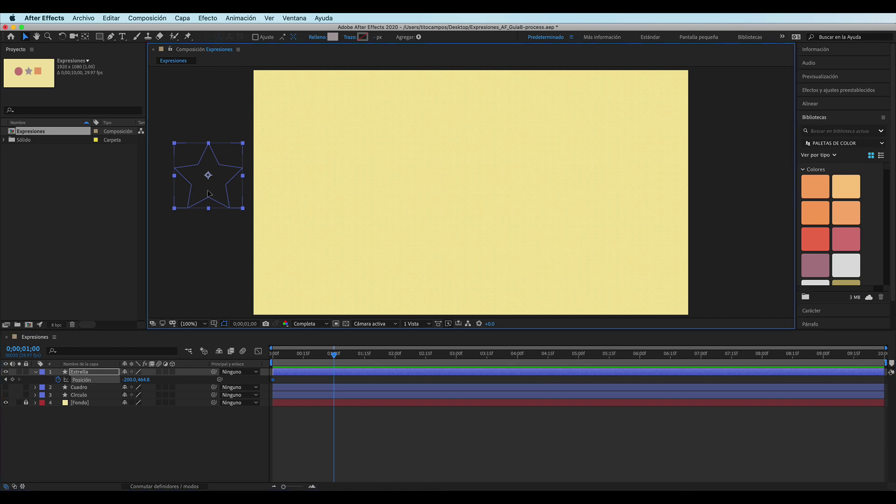
pyautogui.moveTo(208, 193); pyautogui.dragTo(313, 202)
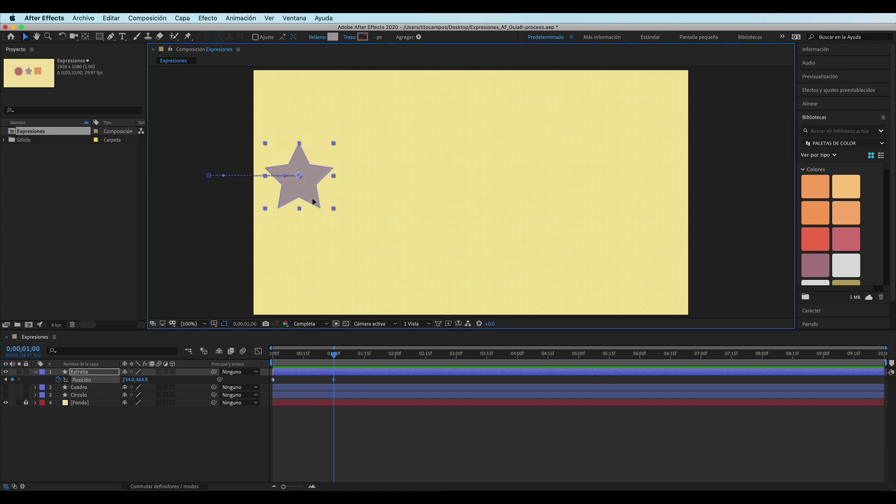
pyautogui.moveTo(312, 202); pyautogui.dragTo(703, 219)
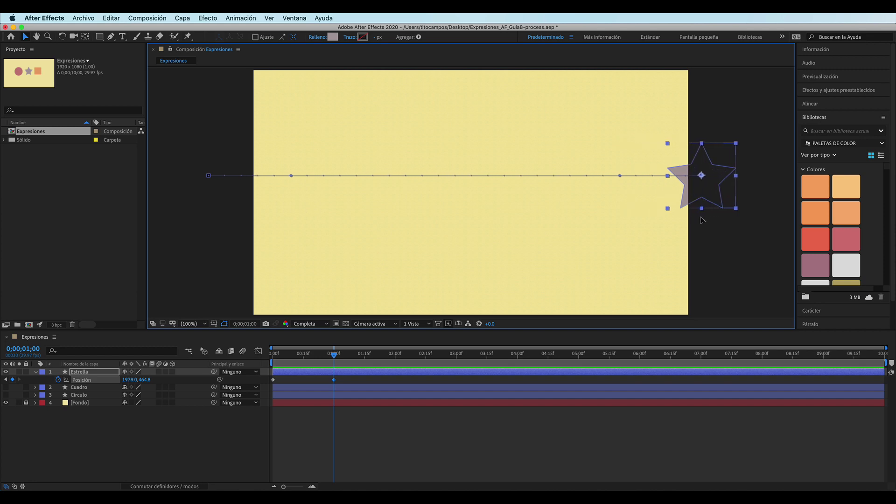
pyautogui.click(273, 355)
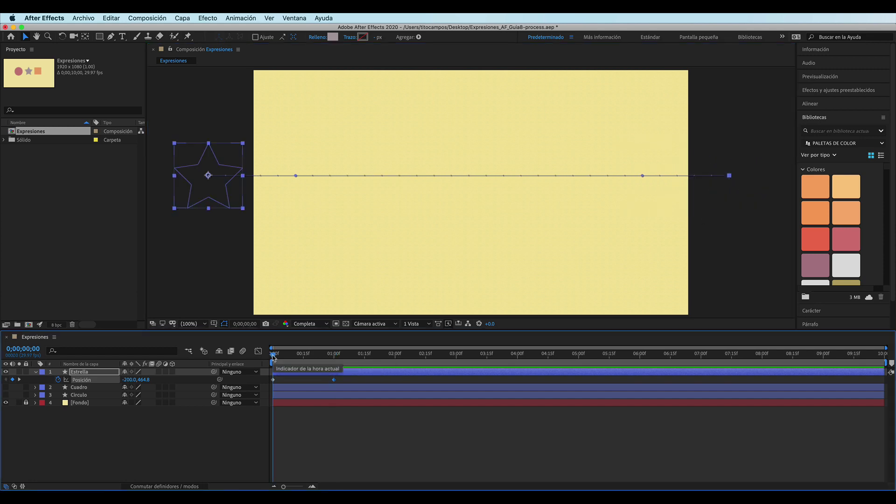
pyautogui.moveTo(273, 357); pyautogui.dragTo(334, 362)
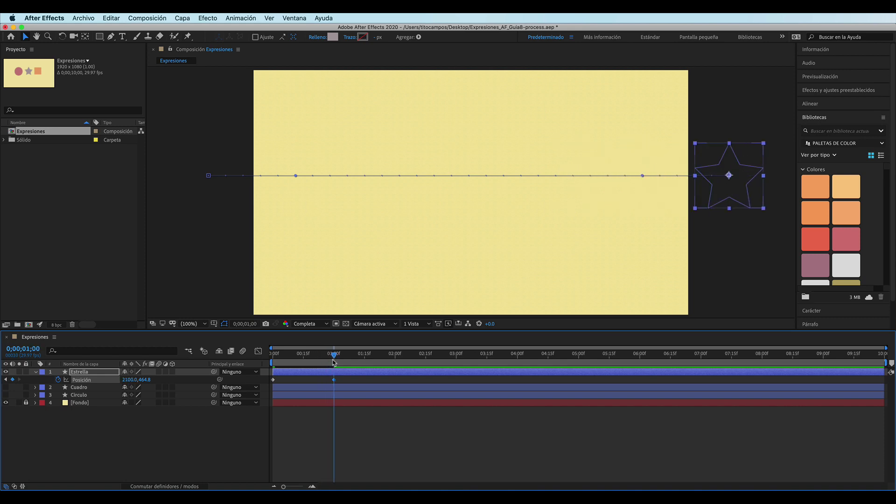
pyautogui.moveTo(333, 362); pyautogui.dragTo(395, 368)
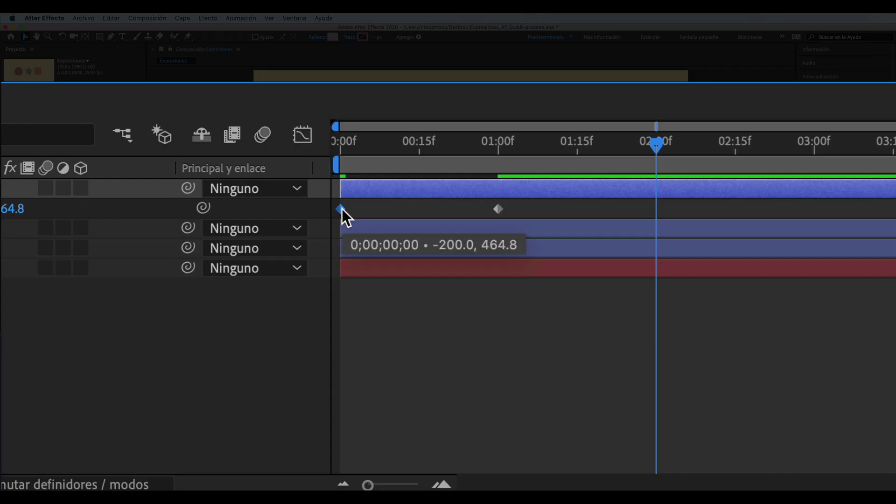
# Copy the off-left start keyframe to 0;00;02;00, then play back the star's slide from the start.
pyautogui.click(274, 380)
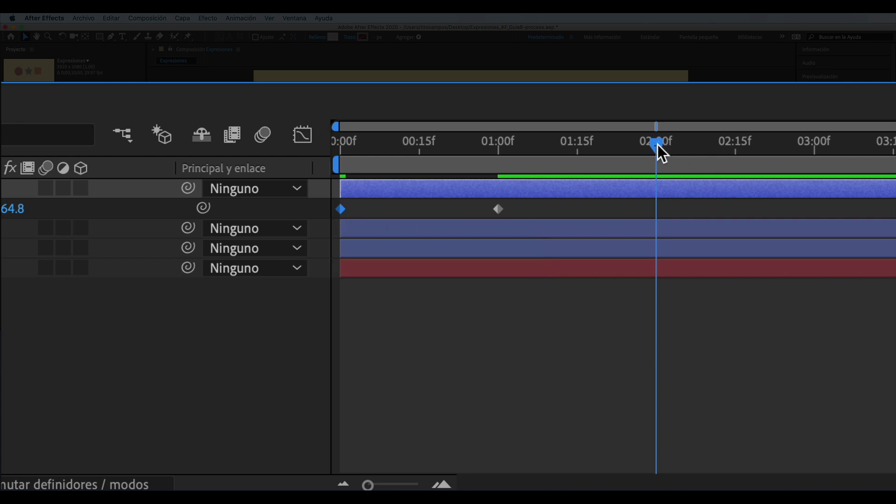
pyautogui.moveTo(657, 144); pyautogui.dragTo(657, 147)
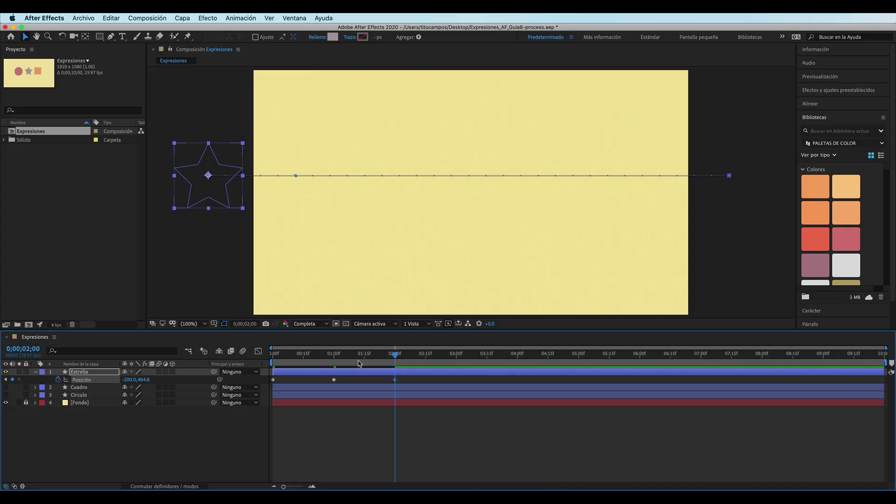
pyautogui.click(273, 354)
pyautogui.press('space')
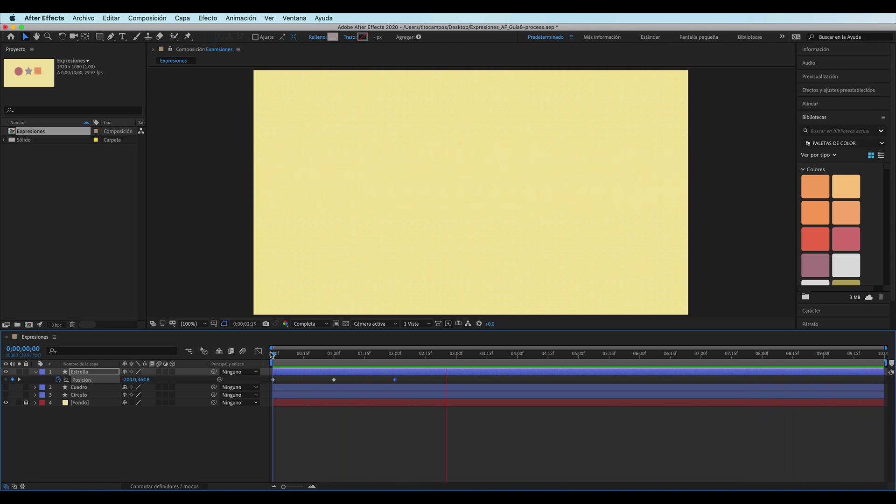
pyautogui.press('space')
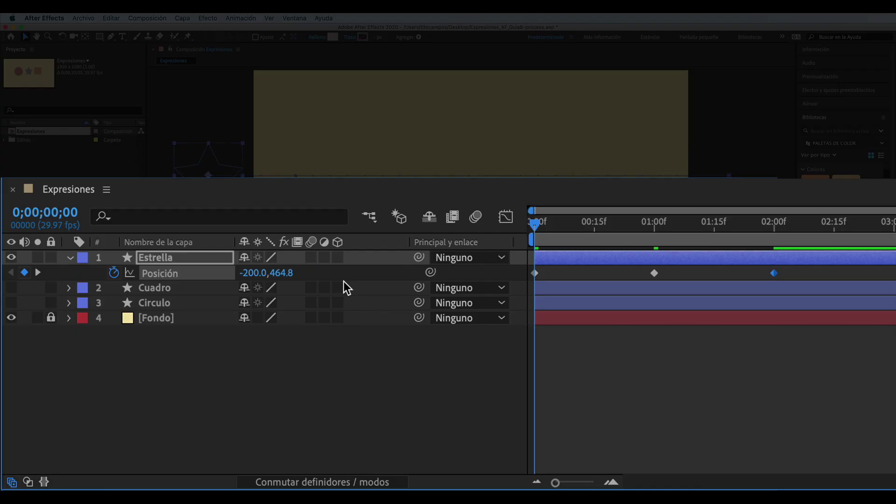
# Apply the expression loopOut("cycle") to Estrella's Position property.
pyautogui.keyDown('alt'); pyautogui.click(114, 273); pyautogui.keyUp('alt')
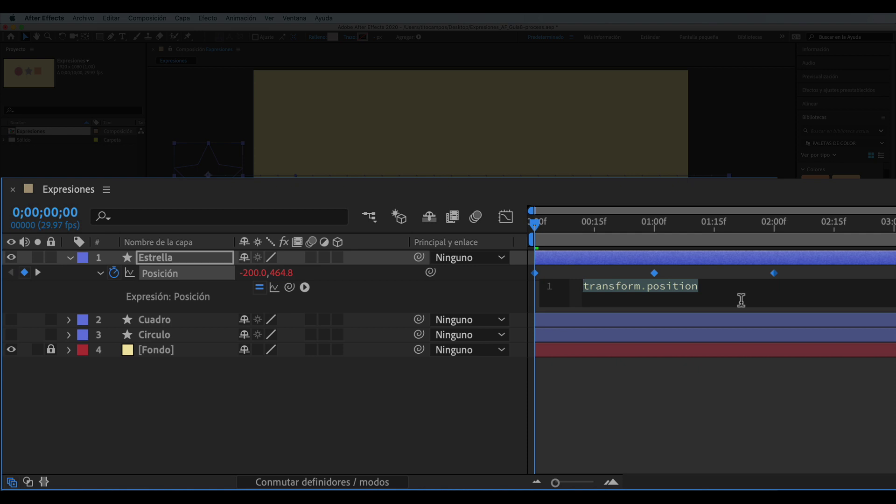
pyautogui.write('lo')
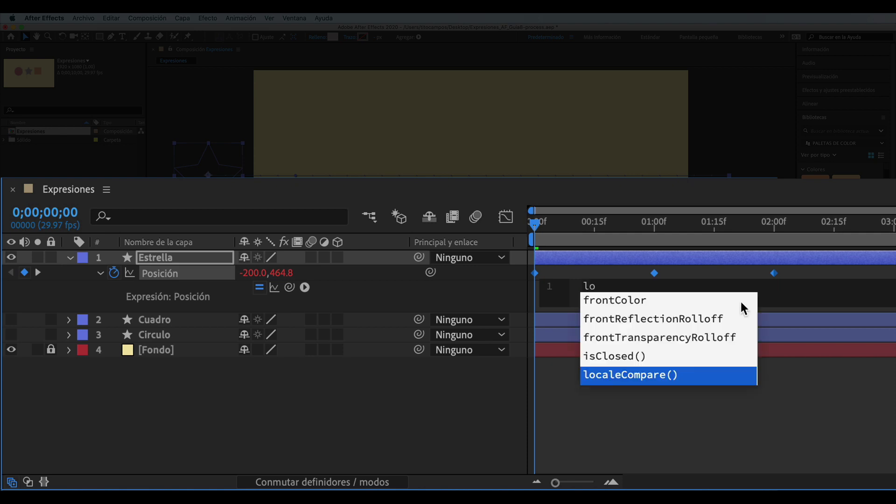
pyautogui.press('BackSpace')
pyautogui.press('BackSpace')
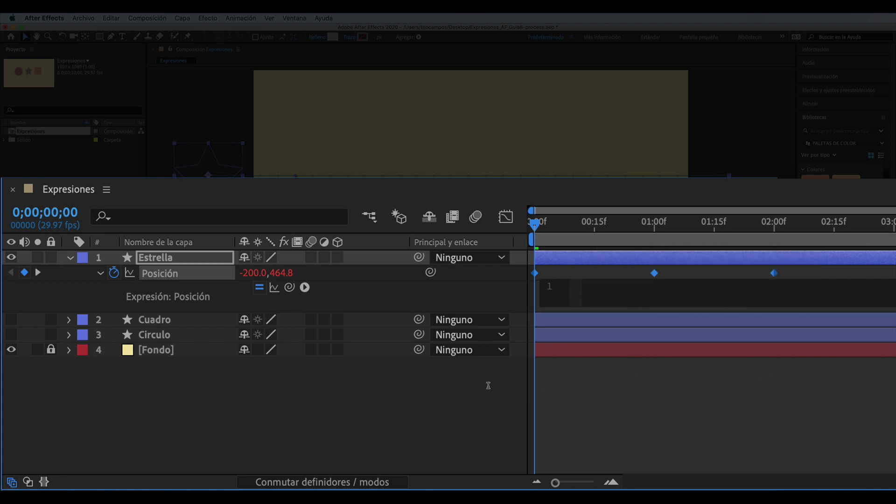
pyautogui.click(790, 286)
pyautogui.write('l')
pyautogui.write('oop')
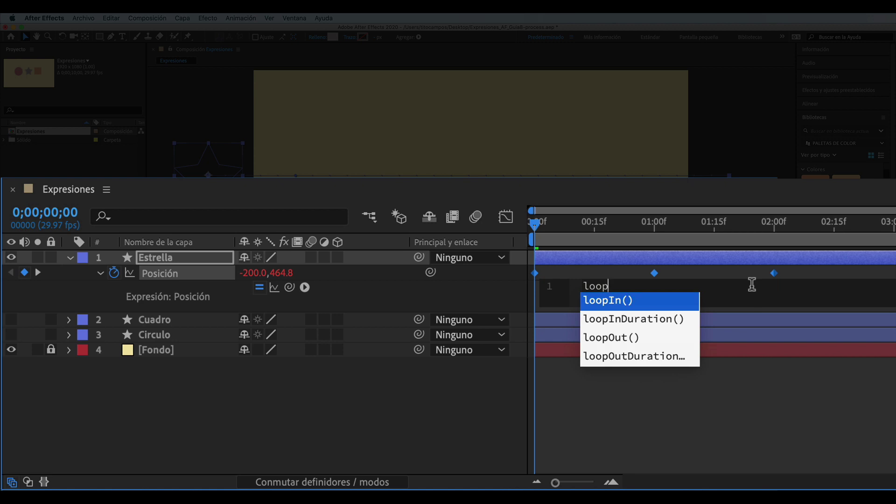
pyautogui.press('Down')
pyautogui.press('Down')
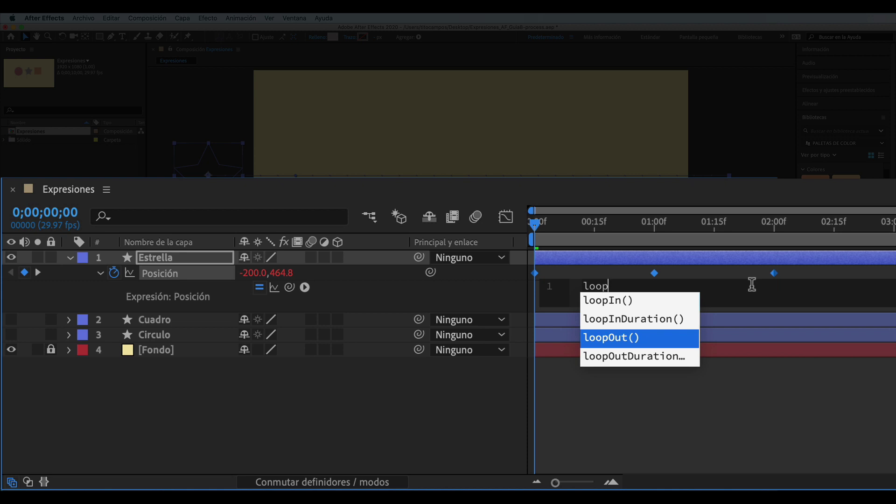
pyautogui.press('Return')
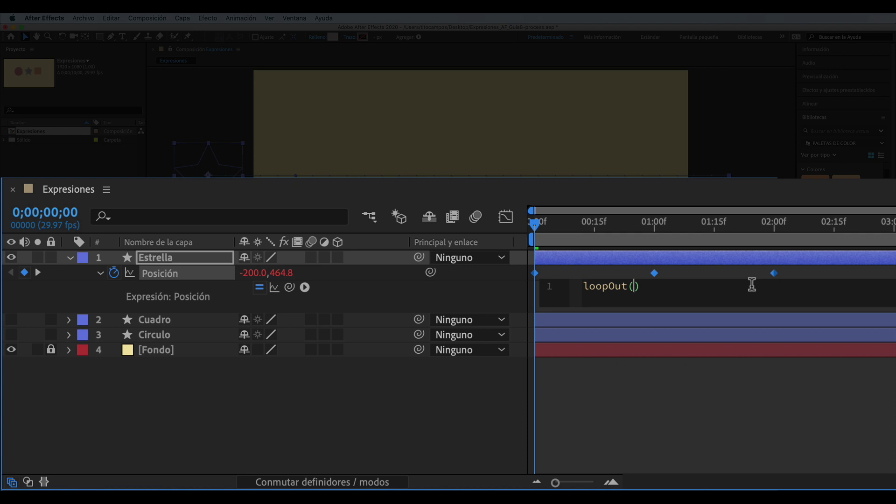
pyautogui.write('"')
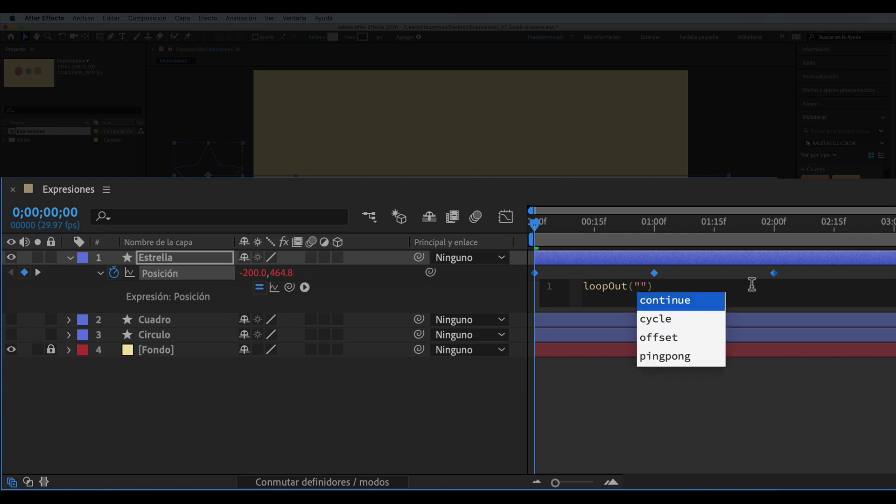
pyautogui.press('Down')
pyautogui.press('Return')
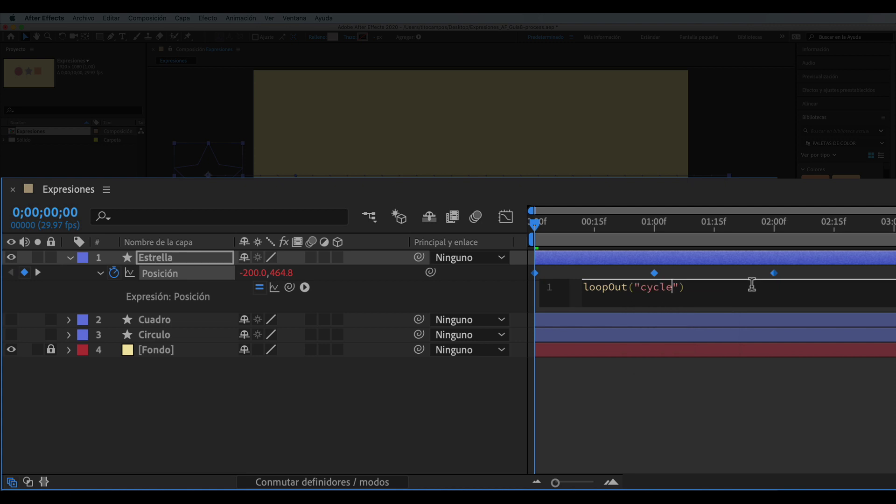
pyautogui.click(726, 374)
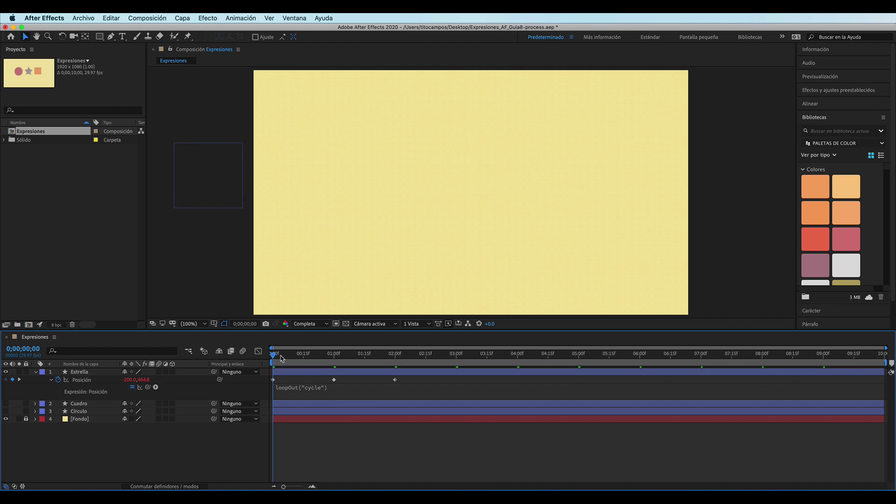
pyautogui.press('space')
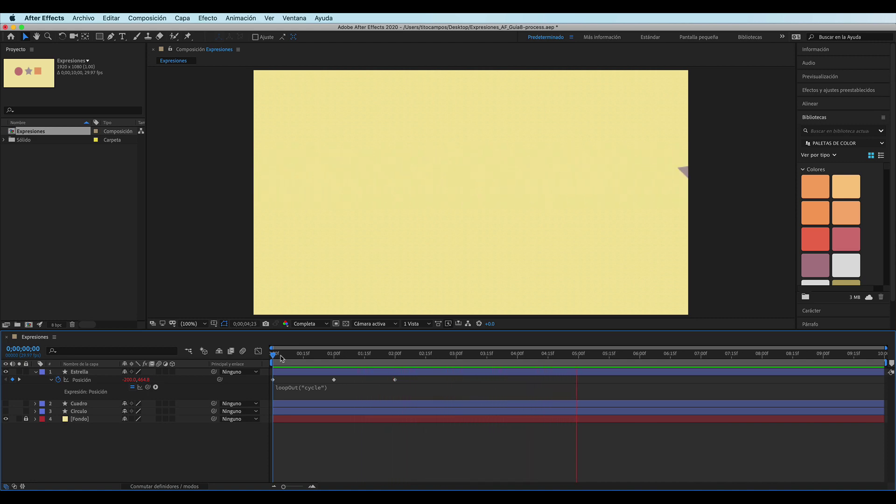
pyautogui.moveTo(282, 358); pyautogui.dragTo(329, 365)
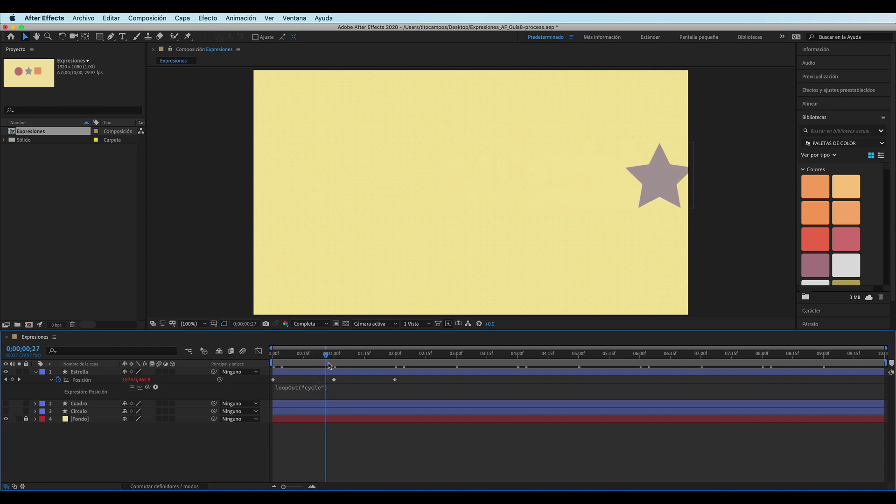
pyautogui.moveTo(329, 366)
pyautogui.mouseDown()
pyautogui.moveTo(273, 363)
pyautogui.moveTo(396, 367)
pyautogui.mouseUp()
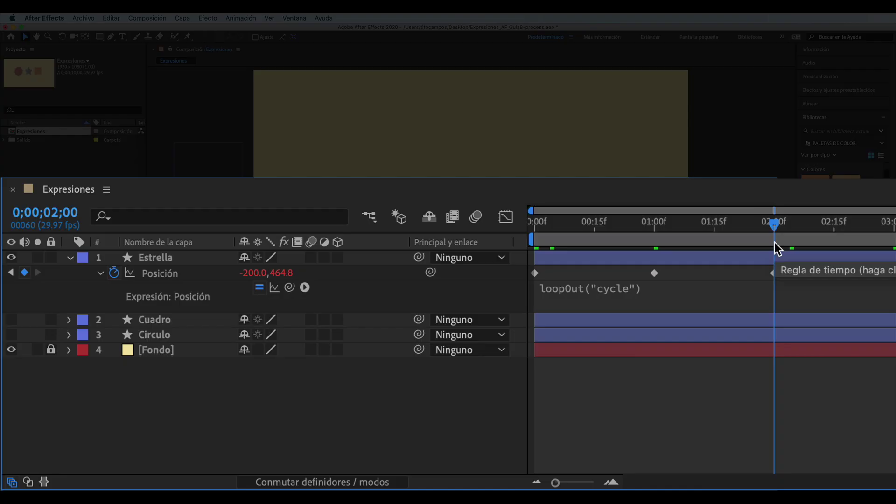
pyautogui.click(191, 261)
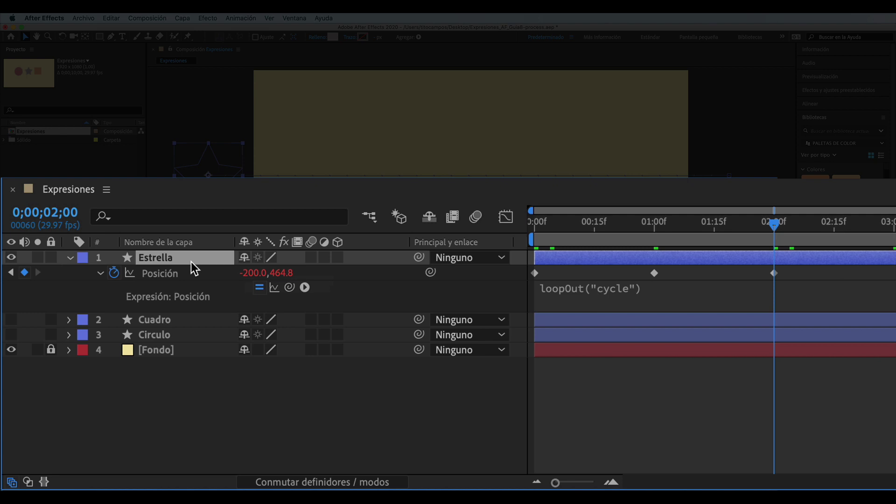
# Keyframe the star's Rotation at 0 turns at 0 s and 1x at 1 s, then preview the spin.
pyautogui.press('r')
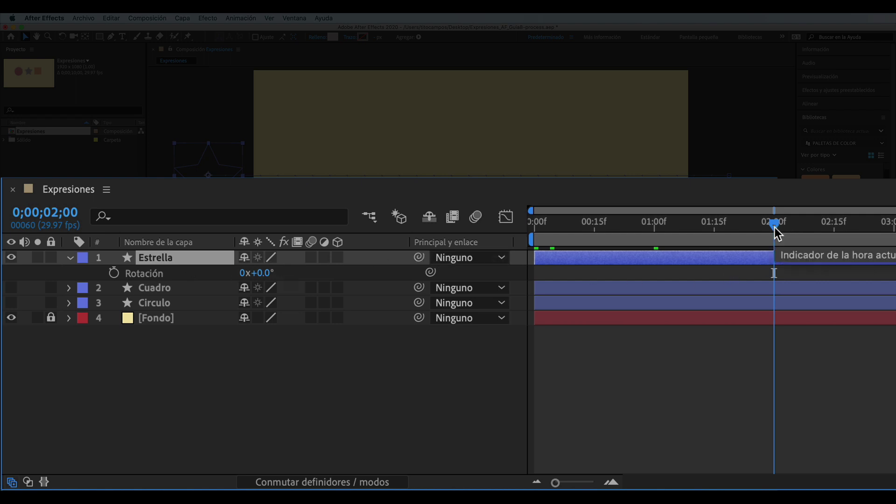
pyautogui.moveTo(774, 227); pyautogui.dragTo(509, 225)
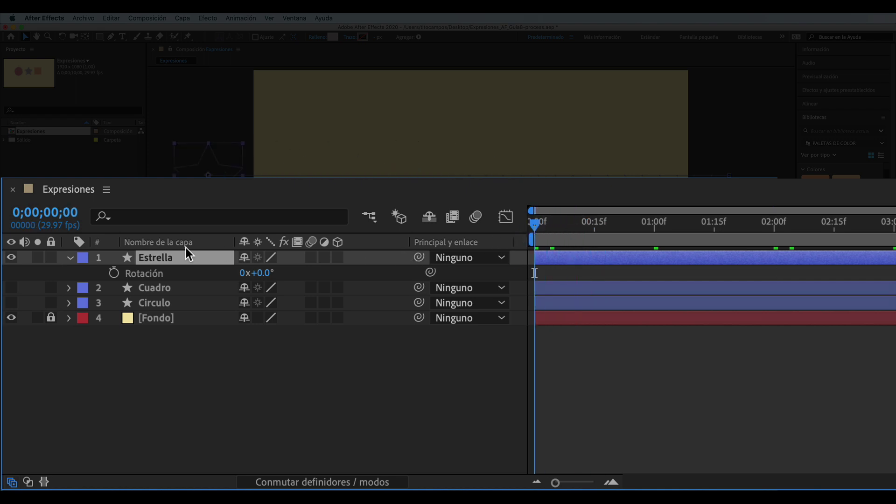
pyautogui.click(114, 273)
pyautogui.moveTo(538, 228); pyautogui.dragTo(657, 233)
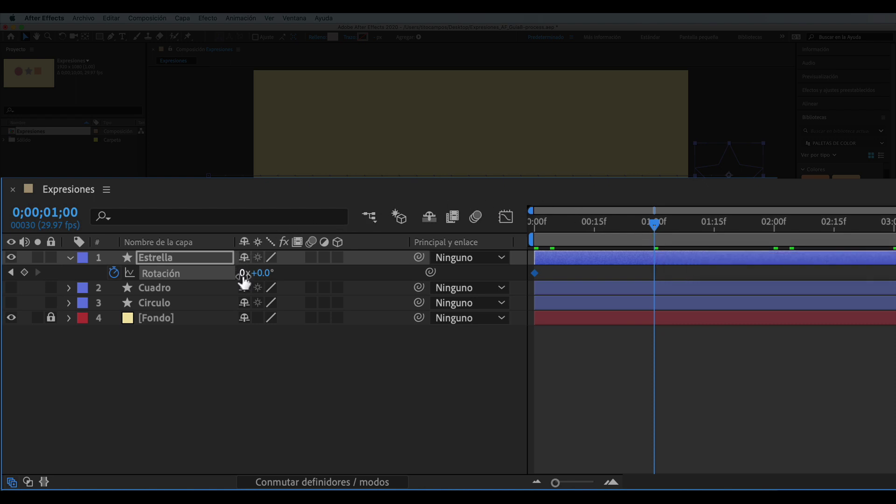
pyautogui.click(243, 275)
pyautogui.click(275, 358)
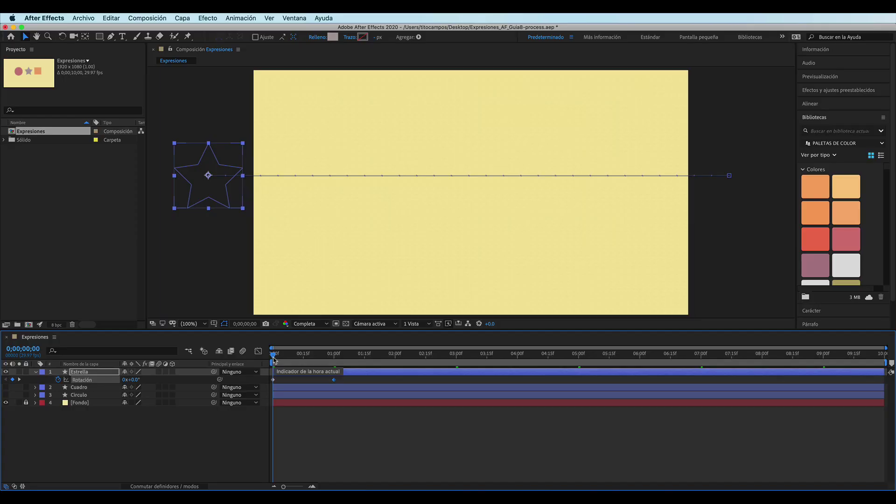
pyautogui.press('space')
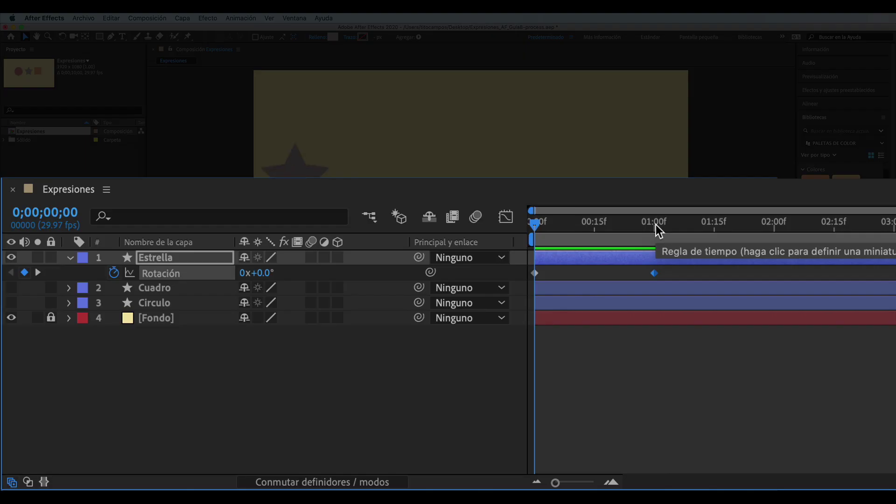
# Move to the 2-second mark and select the Rotation revolutions value for editing.
pyautogui.click(334, 355)
pyautogui.moveTo(662, 226); pyautogui.dragTo(774, 241)
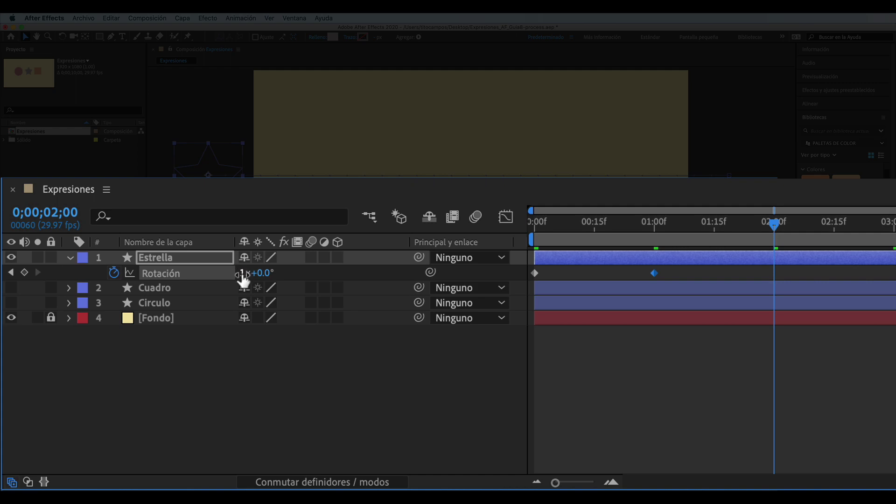
pyautogui.click(243, 275)
pyautogui.write('-1')
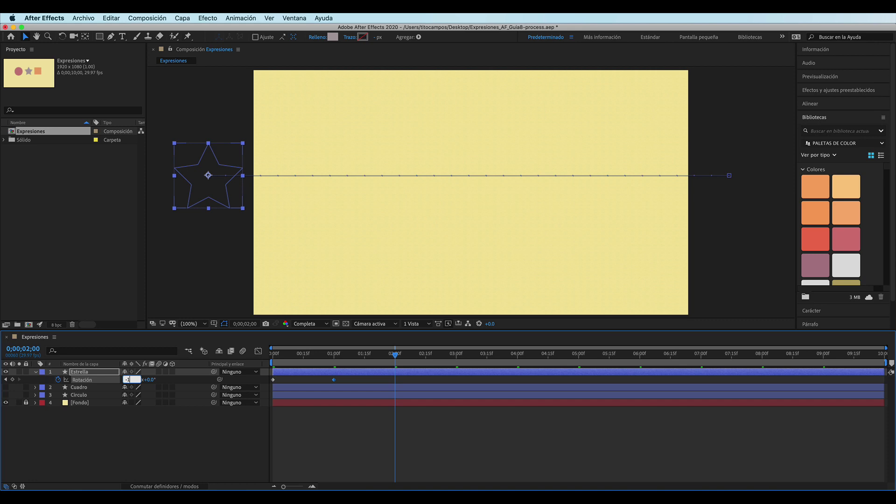
# Set Rotation to -1 revolutions at 2 s, then scrub from 0 to check the spin.
pyautogui.press('Return')
pyautogui.click(273, 355)
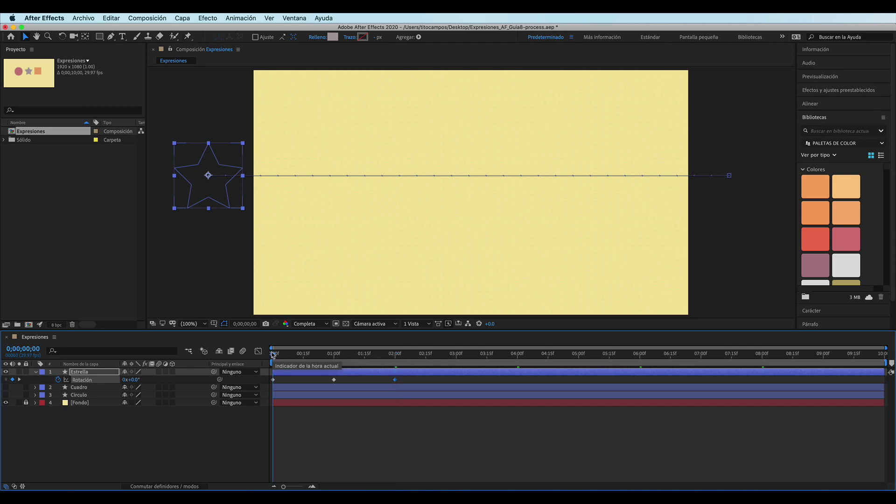
pyautogui.moveTo(274, 354); pyautogui.dragTo(396, 369)
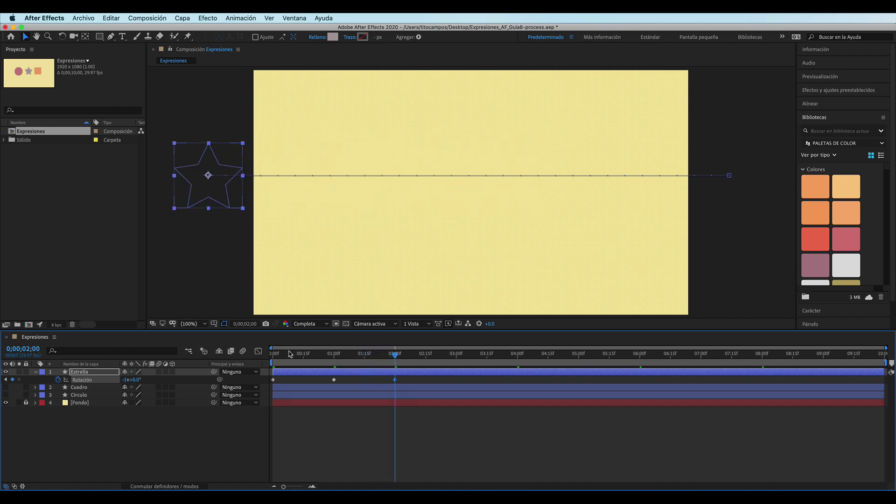
pyautogui.moveTo(283, 354); pyautogui.dragTo(263, 356)
# Play back the spin, then add loopOut("cycle") to the star's Rotation property.
pyautogui.press('space')
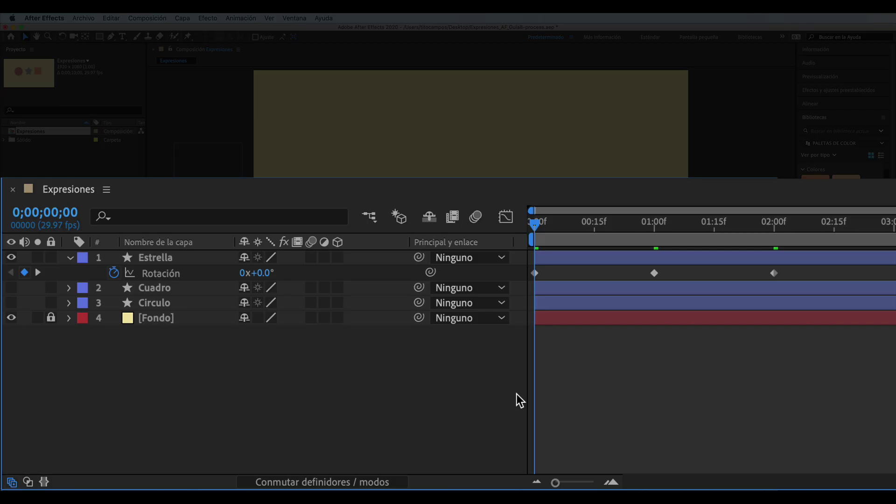
pyautogui.keyDown('alt'); pyautogui.click(113, 273); pyautogui.keyUp('alt')
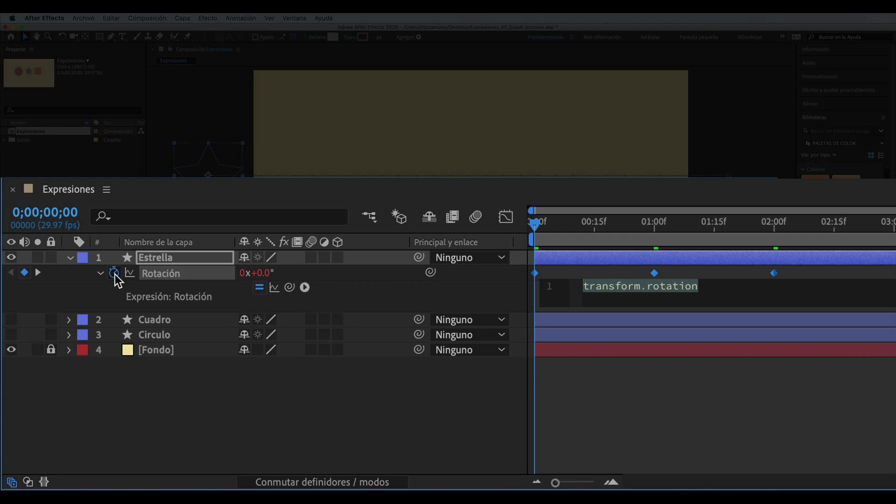
pyautogui.write('lo')
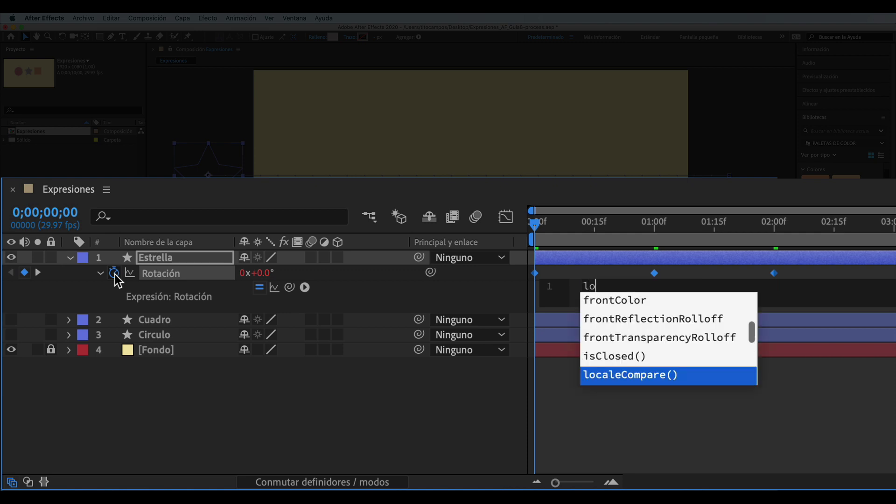
pyautogui.write('o')
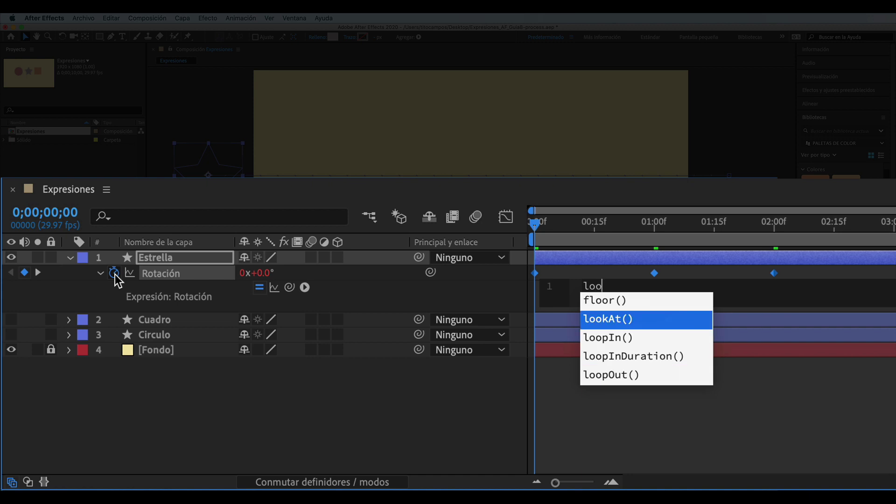
pyautogui.write('p')
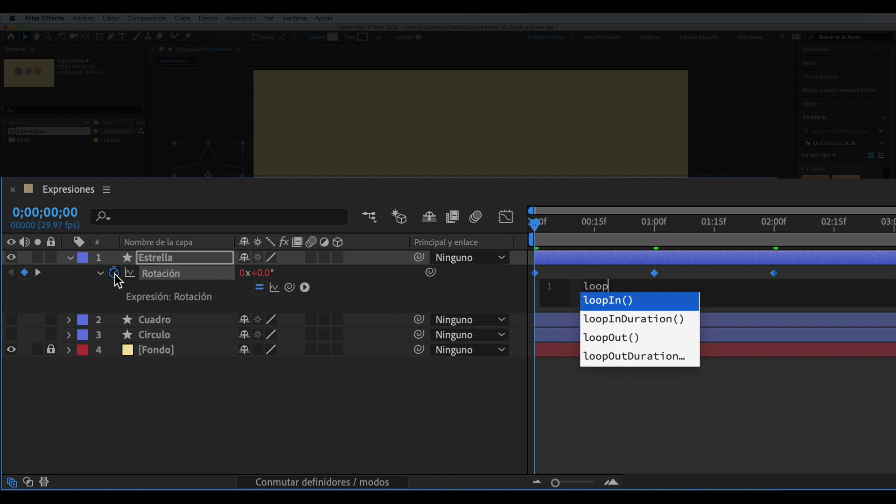
pyautogui.press('Down')
pyautogui.press('Down')
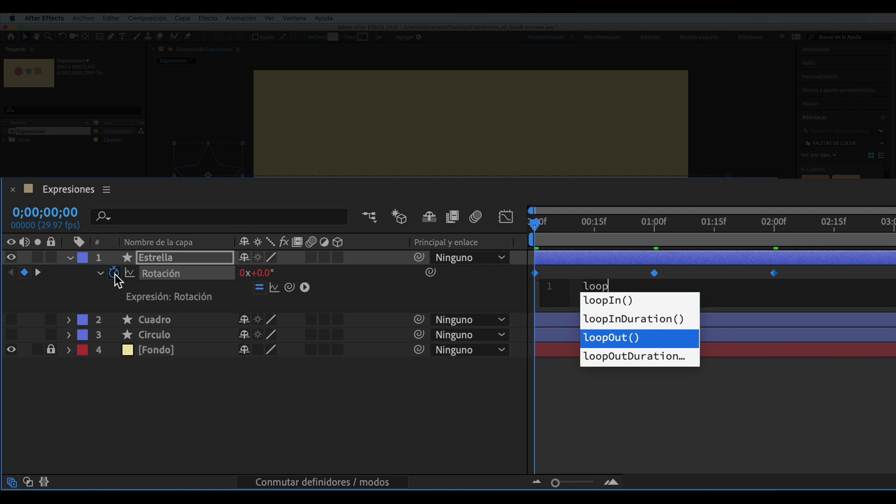
pyautogui.press('Return')
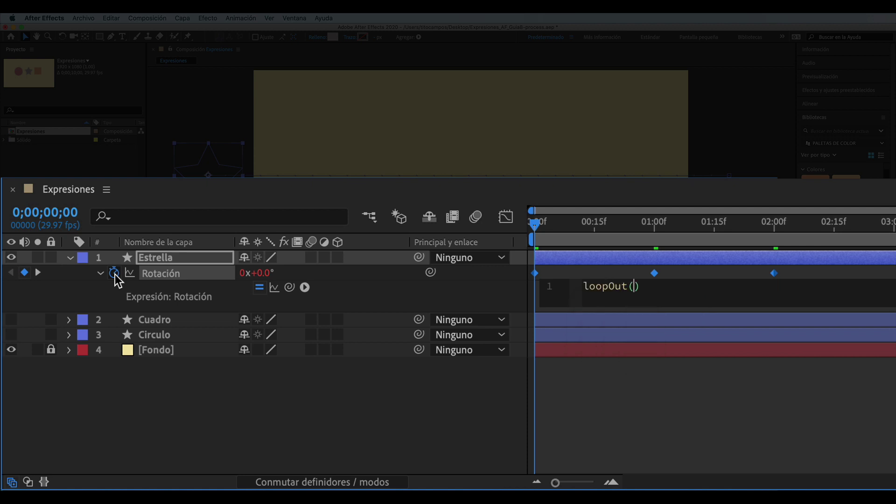
pyautogui.write('"')
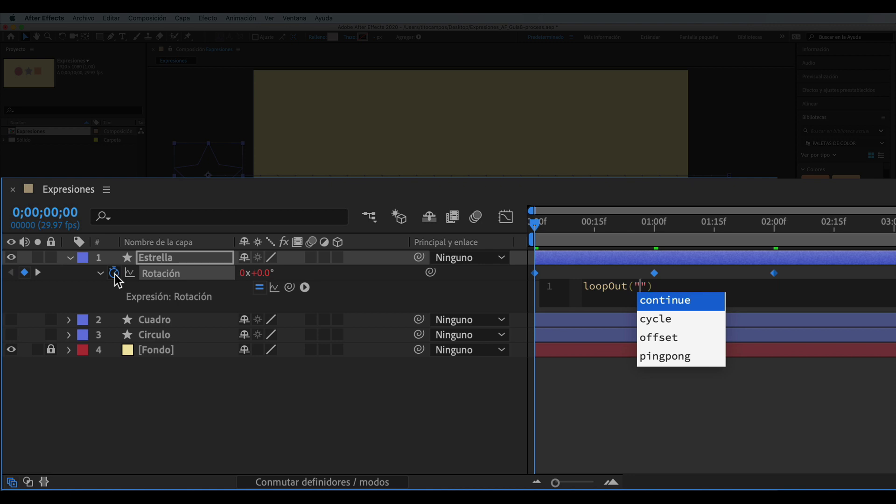
pyautogui.press('Down')
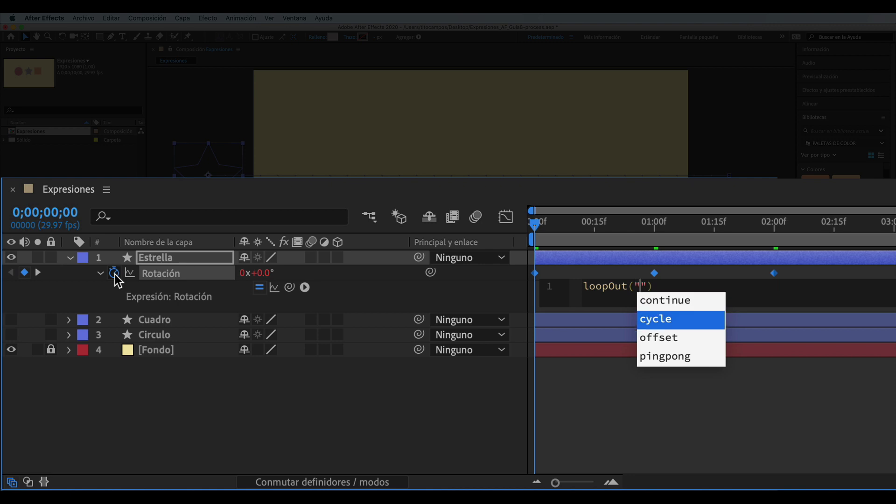
pyautogui.press('Return')
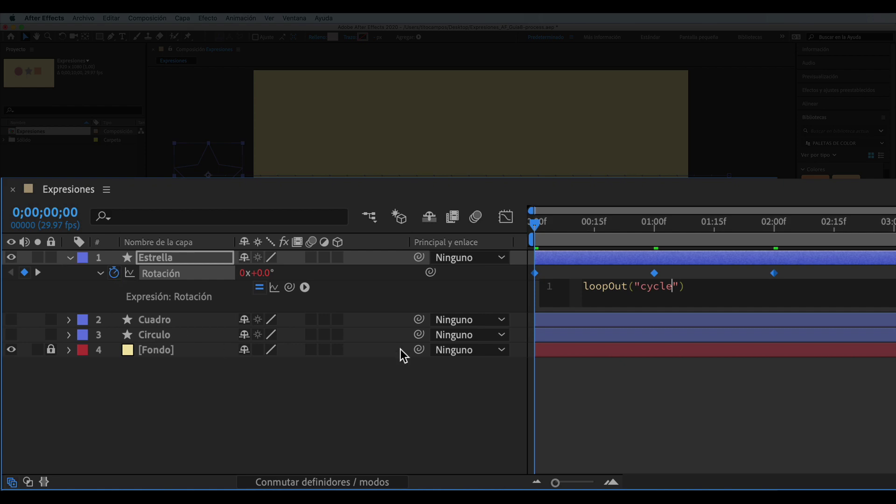
pyautogui.click(649, 388)
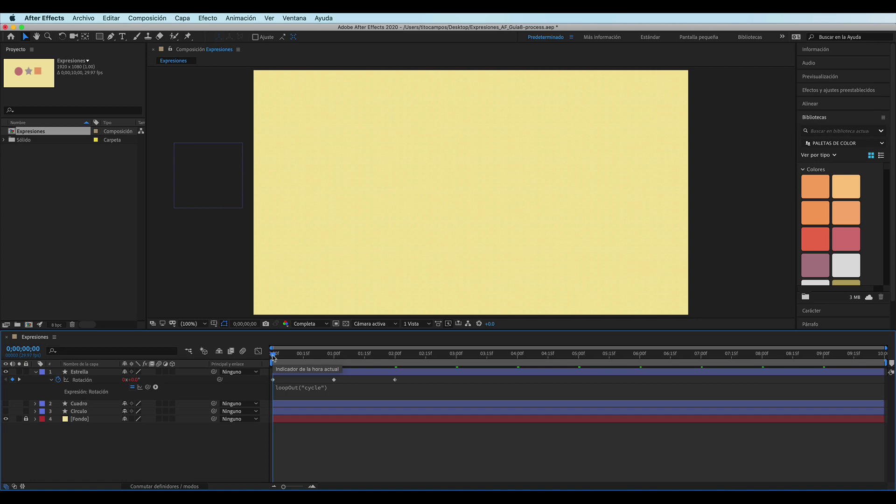
pyautogui.press('space')
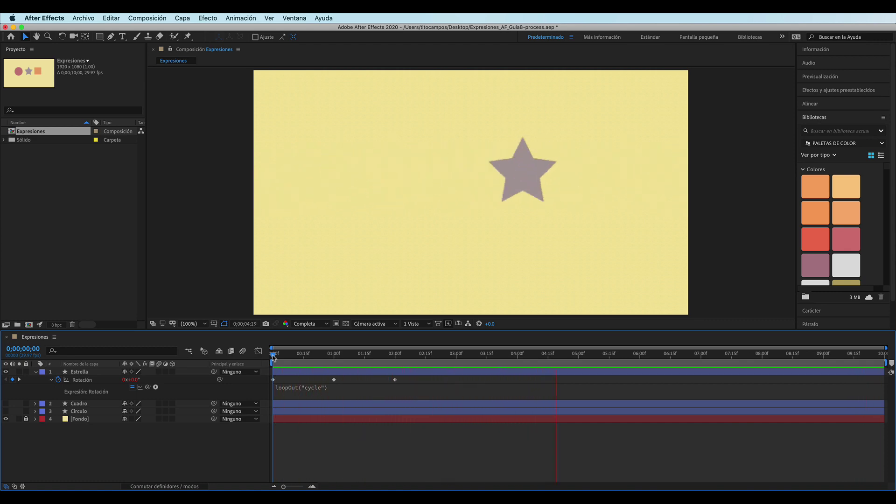
pyautogui.press('space')
pyautogui.moveTo(274, 355); pyautogui.dragTo(298, 356)
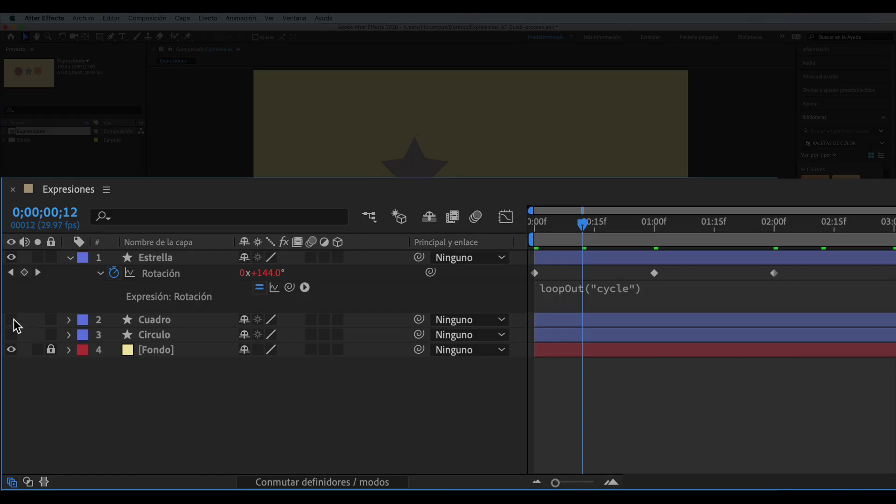
# Make the Cuadro square visible again and set its Scale to 25%.
pyautogui.click(12, 321)
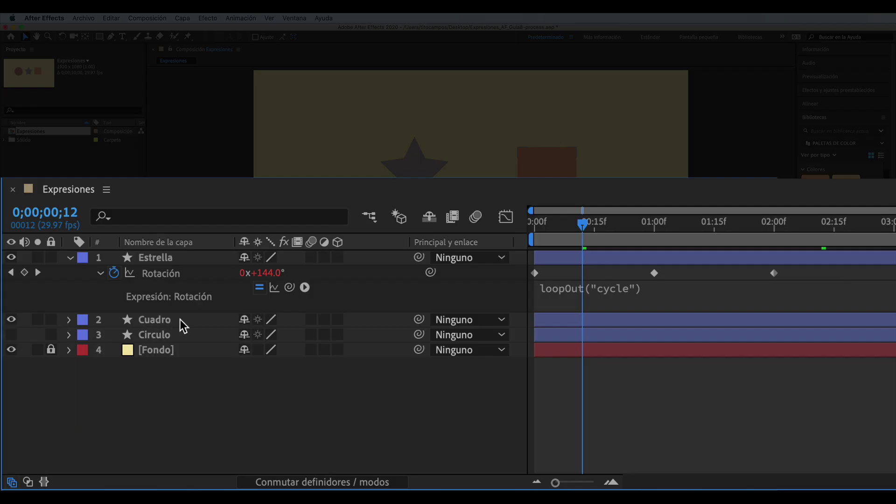
pyautogui.click(179, 322)
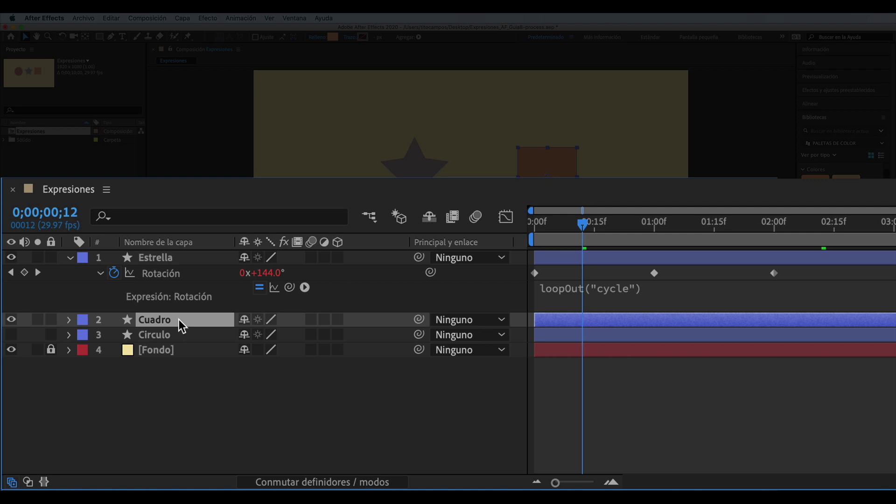
pyautogui.press('s')
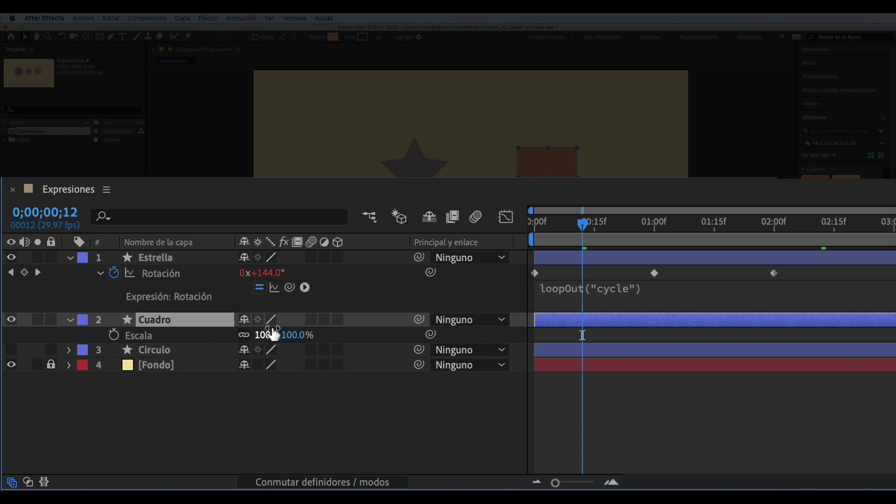
pyautogui.click(266, 336)
pyautogui.write('25')
pyautogui.press('Return')
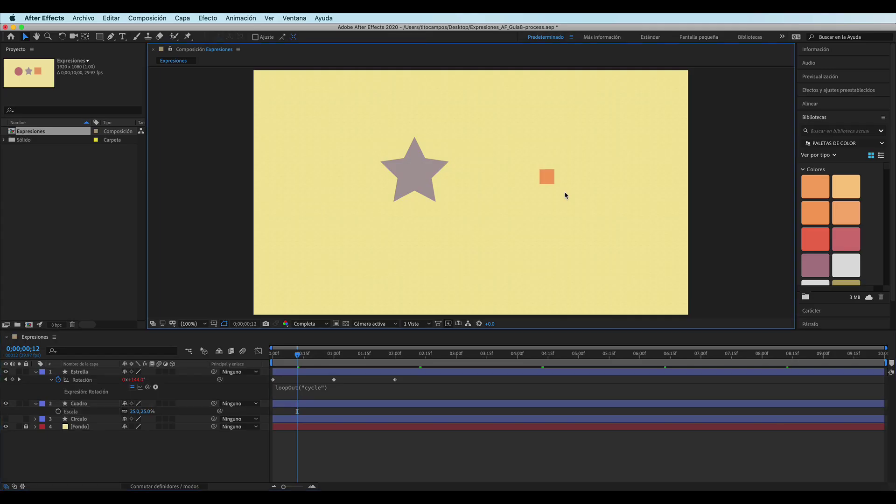
# Move the small Cuadro square to just above the star's top point.
pyautogui.click(433, 141)
pyautogui.click(434, 132)
pyautogui.moveTo(545, 178); pyautogui.dragTo(418, 123)
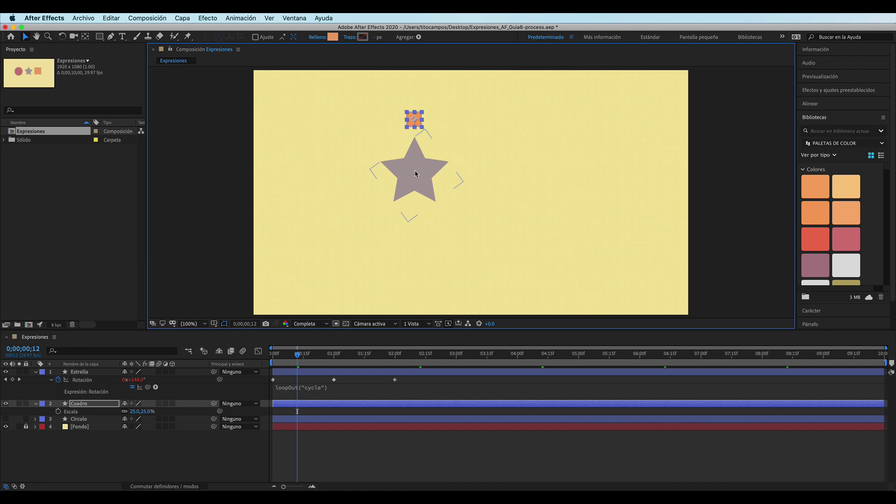
pyautogui.press('w')
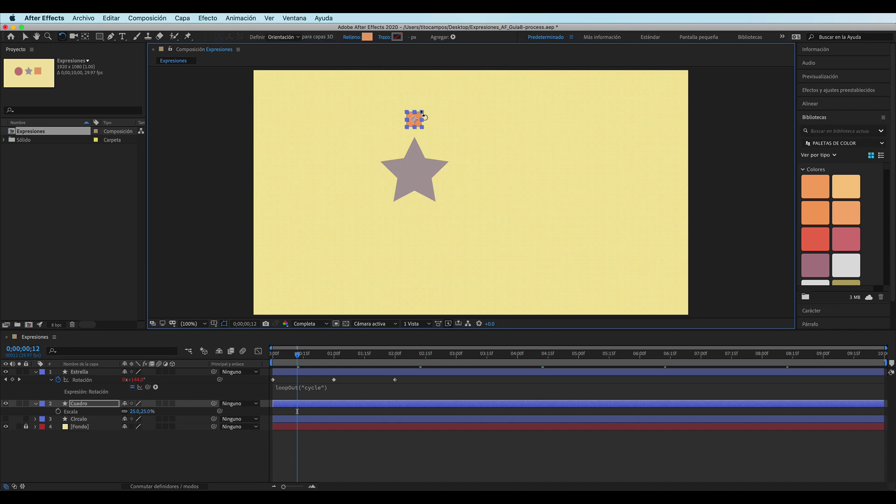
pyautogui.moveTo(420, 118); pyautogui.dragTo(423, 122)
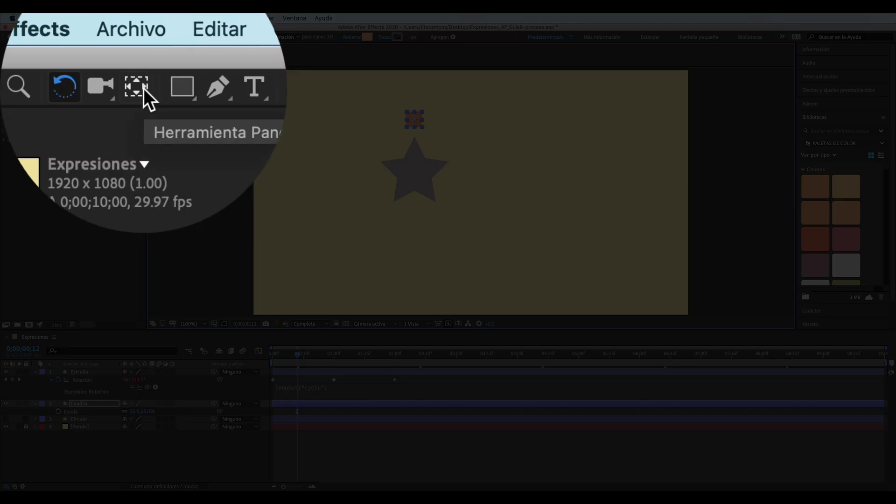
# Move the square's anchor point to the star's centre and swing the square around it, ending directly above the star.
pyautogui.click(86, 37)
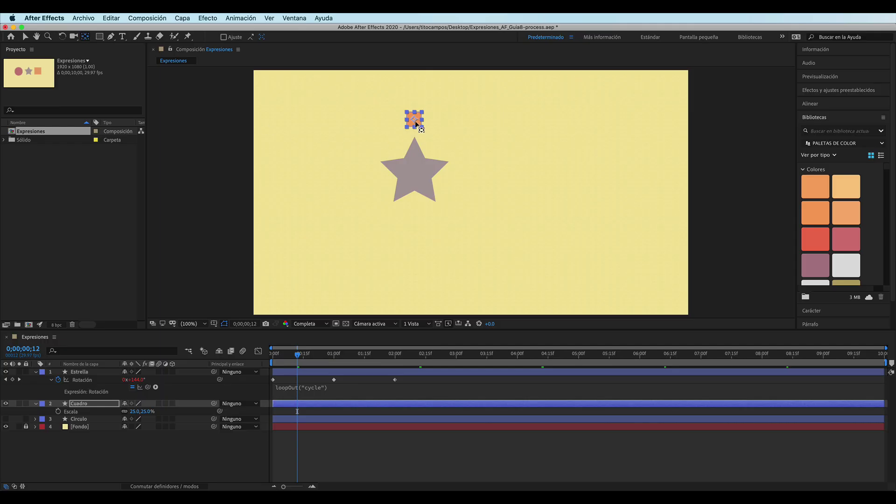
pyautogui.moveTo(414, 122); pyautogui.dragTo(414, 178)
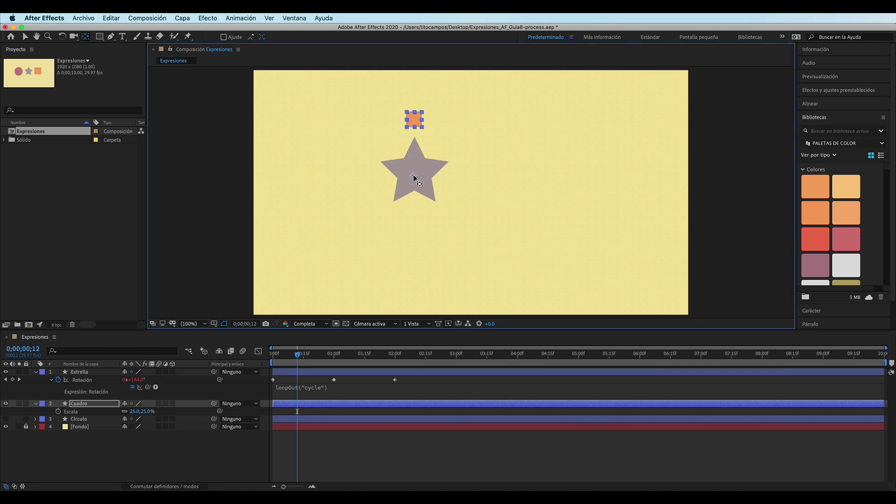
pyautogui.press('w')
pyautogui.moveTo(426, 127)
pyautogui.mouseDown()
pyautogui.moveTo(445, 172)
pyautogui.moveTo(417, 154)
pyautogui.moveTo(395, 167)
pyautogui.mouseUp()
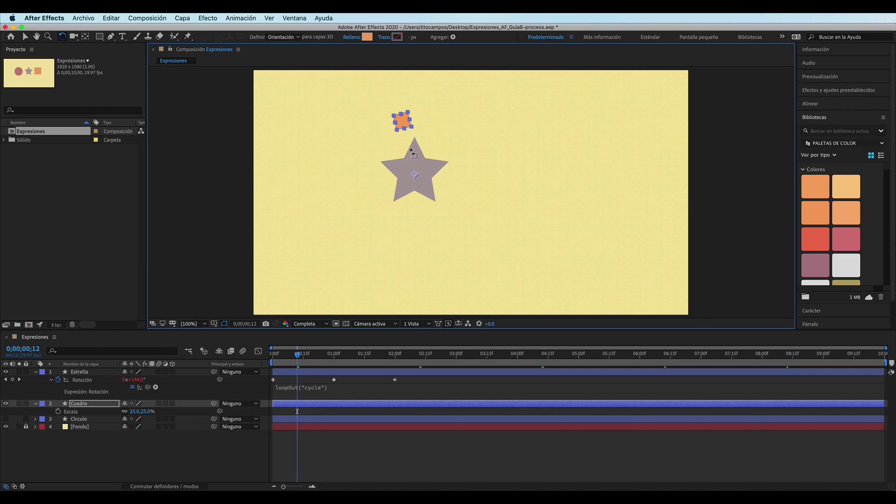
pyautogui.moveTo(395, 167); pyautogui.dragTo(414, 154)
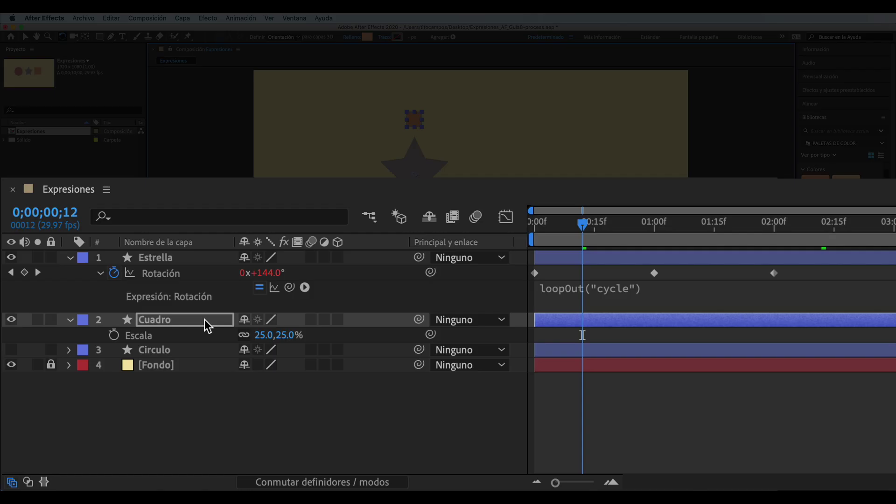
# Reveal Cuadro's Rotation (0x+0.0°) and scrub the first second to review the star's spin.
pyautogui.click(194, 321)
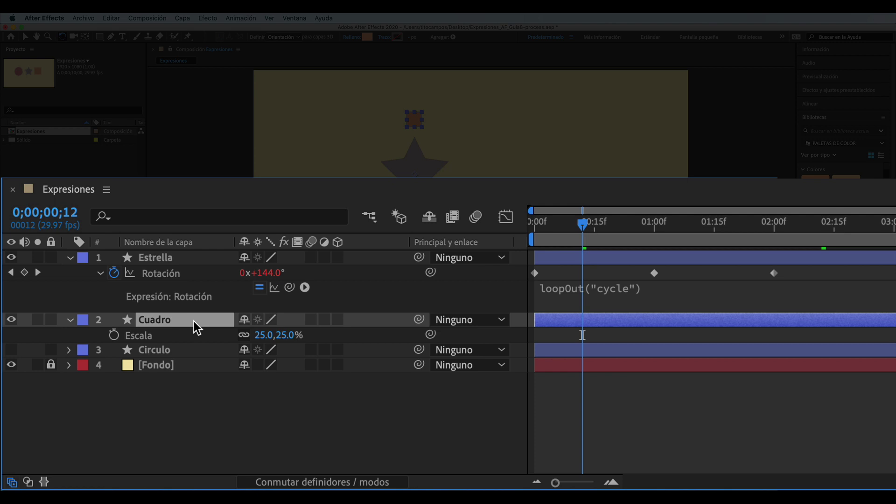
pyautogui.press('r')
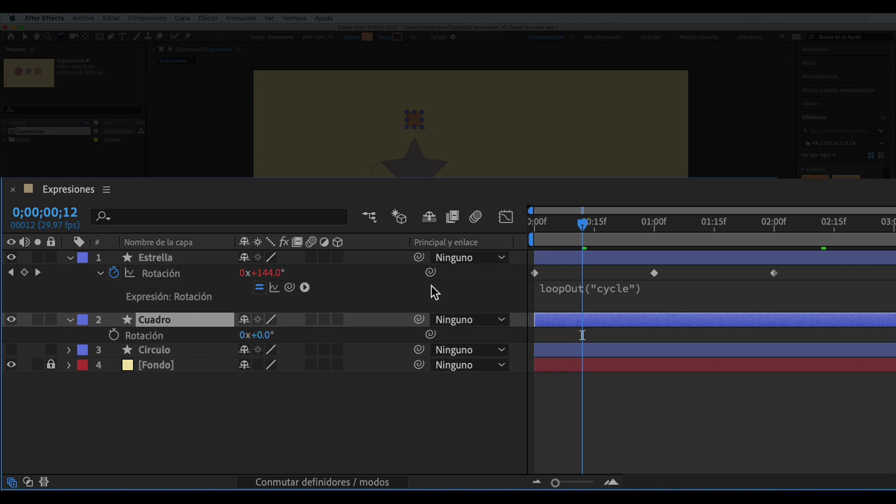
pyautogui.moveTo(582, 223); pyautogui.dragTo(533, 223)
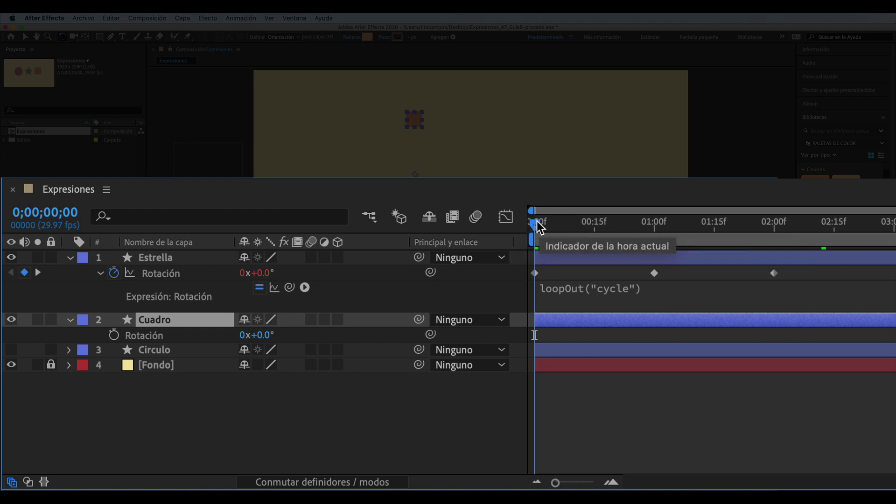
pyautogui.moveTo(538, 228); pyautogui.dragTo(732, 236)
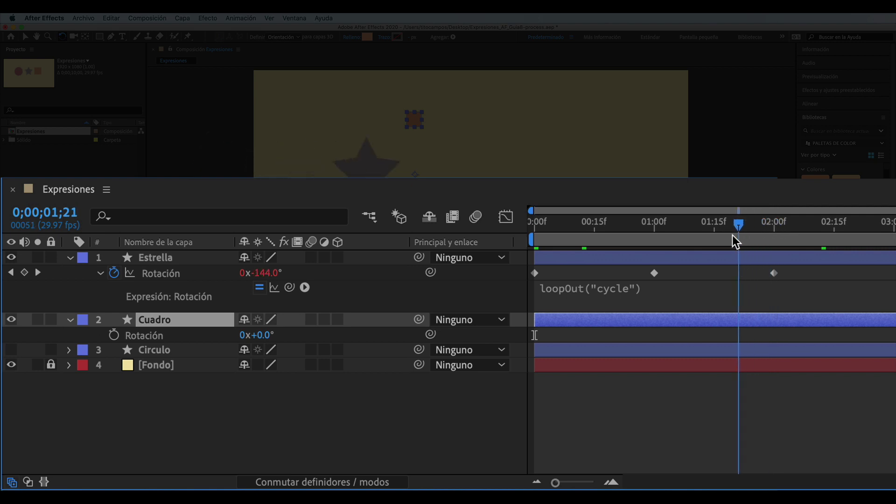
pyautogui.moveTo(733, 236); pyautogui.dragTo(586, 237)
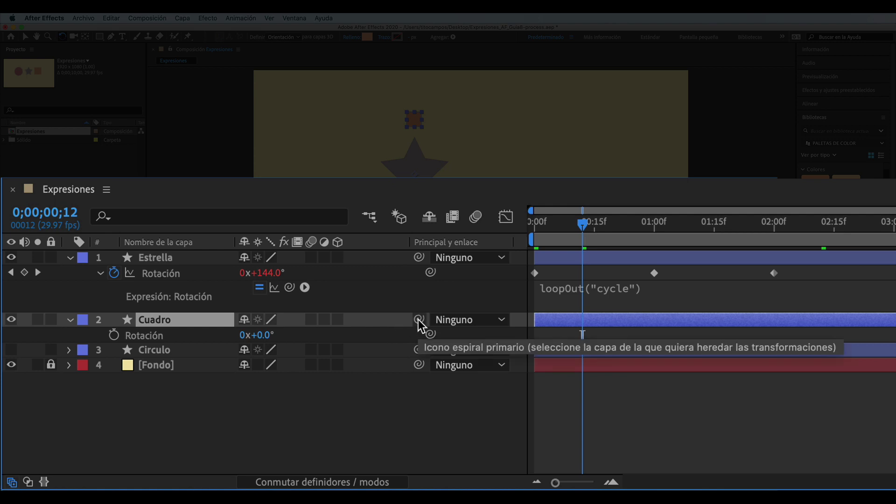
# Parent Cuadro to Estrella and scrub the timeline to watch the square follow the star.
pyautogui.moveTo(418, 319); pyautogui.dragTo(161, 258)
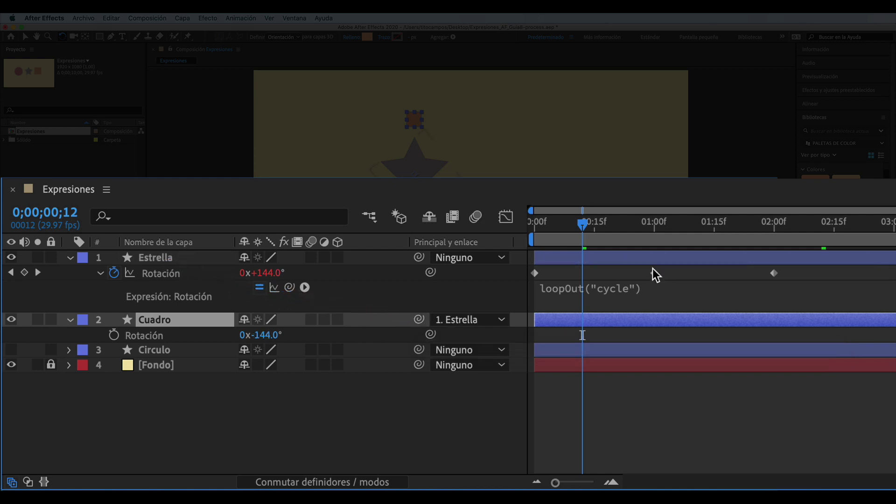
pyautogui.moveTo(583, 228); pyautogui.dragTo(770, 256)
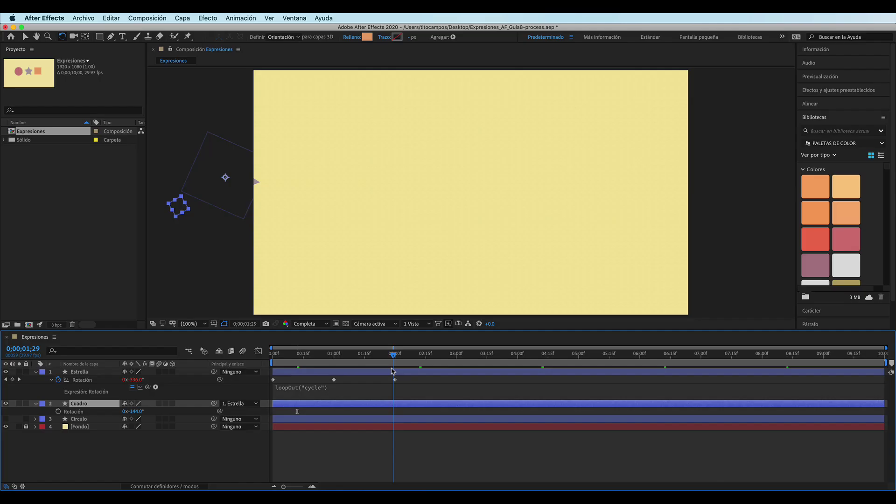
pyautogui.moveTo(393, 371)
pyautogui.mouseDown()
pyautogui.moveTo(306, 372)
pyautogui.moveTo(315, 368)
pyautogui.moveTo(265, 358)
pyautogui.mouseUp()
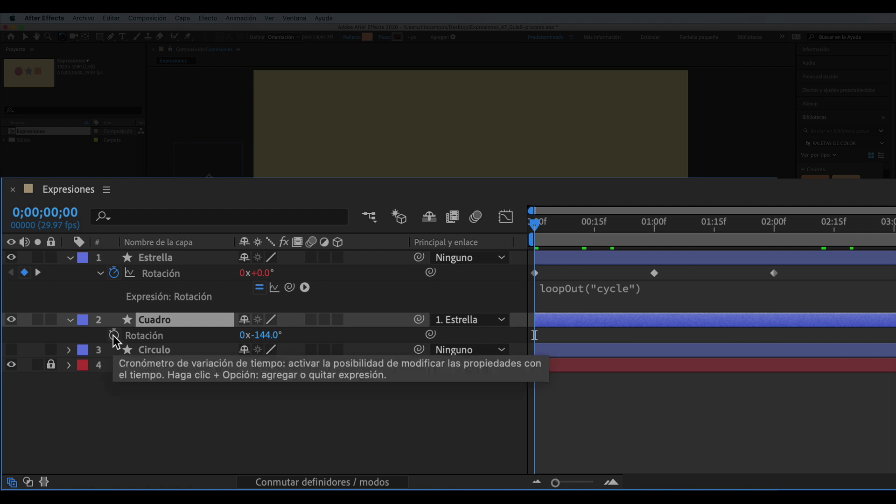
# Keyframe Cuadro's Rotation at 0 s, 1 s and 2 s, editing the revolutions at each.
pyautogui.click(113, 336)
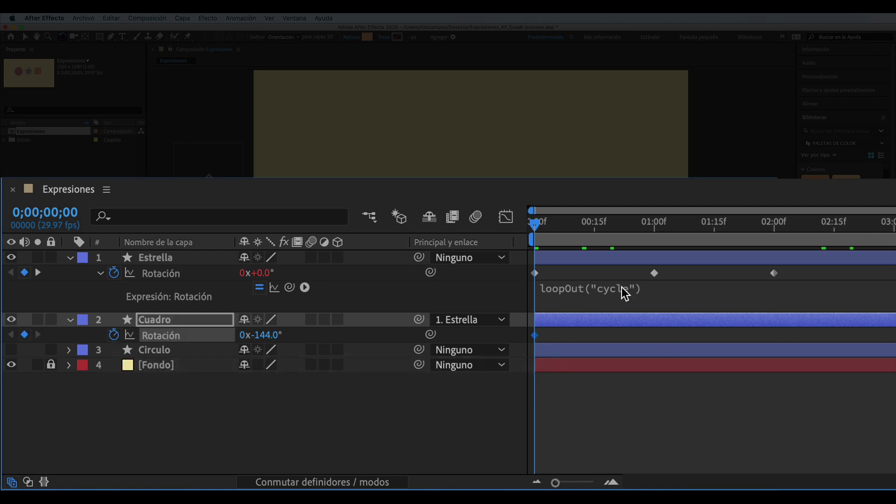
pyautogui.moveTo(533, 223); pyautogui.dragTo(653, 240)
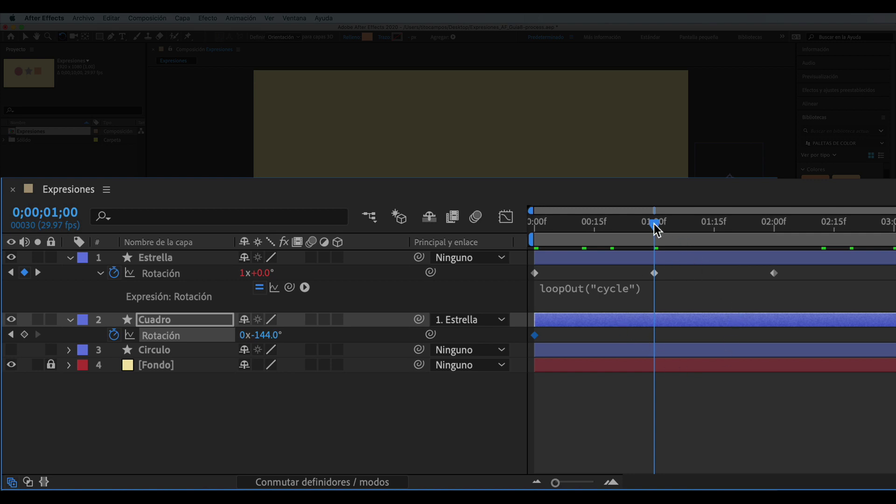
pyautogui.click(243, 335)
pyautogui.write('3')
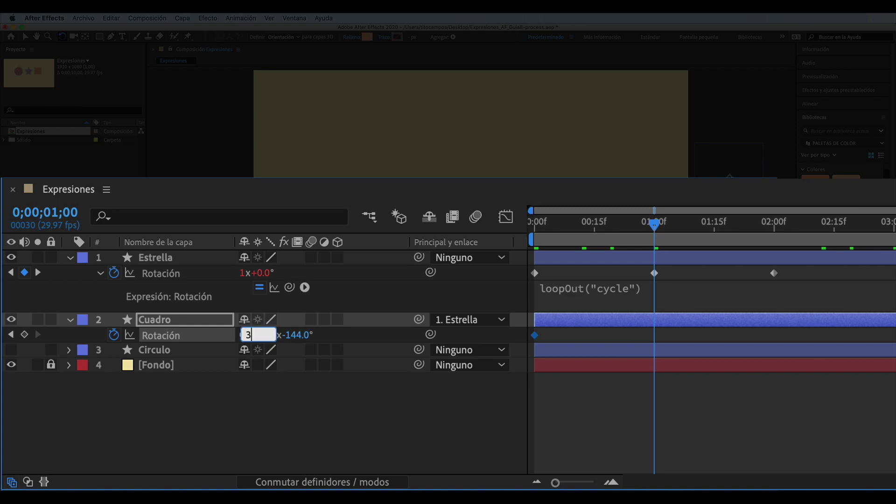
pyautogui.press('Return')
pyautogui.press('space')
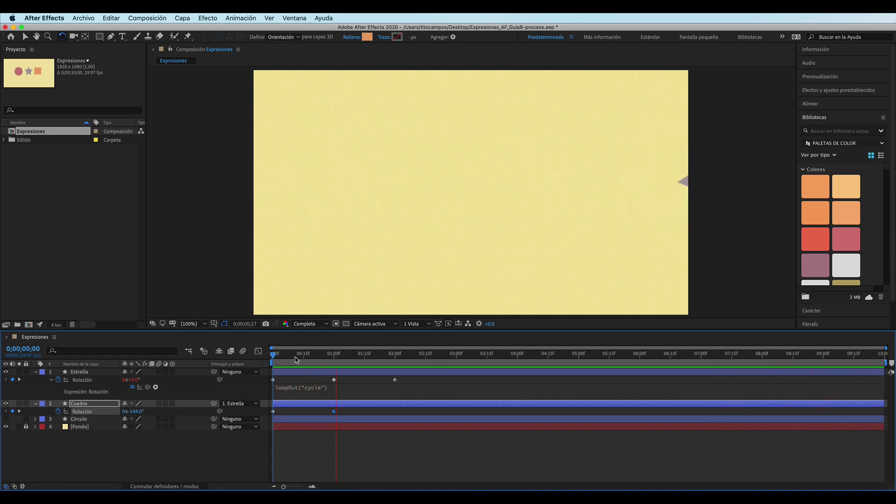
pyautogui.moveTo(272, 355)
pyautogui.mouseDown()
pyautogui.moveTo(398, 373)
pyautogui.moveTo(393, 356)
pyautogui.mouseUp()
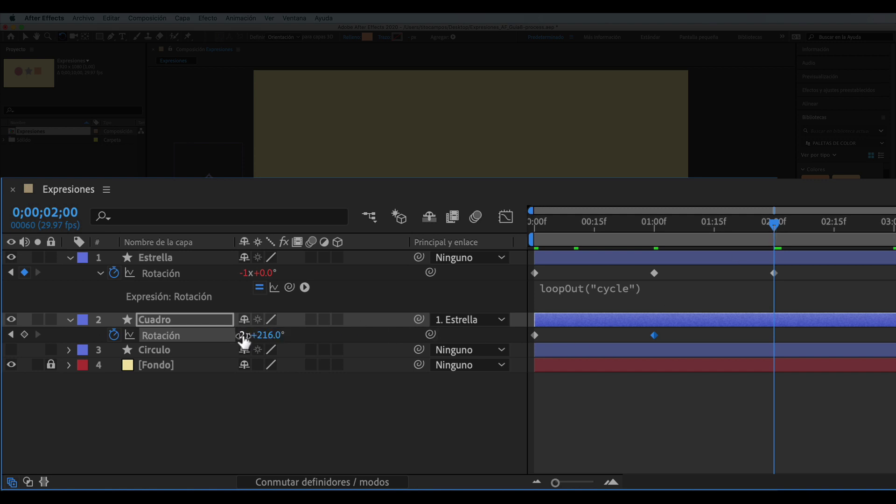
pyautogui.click(243, 336)
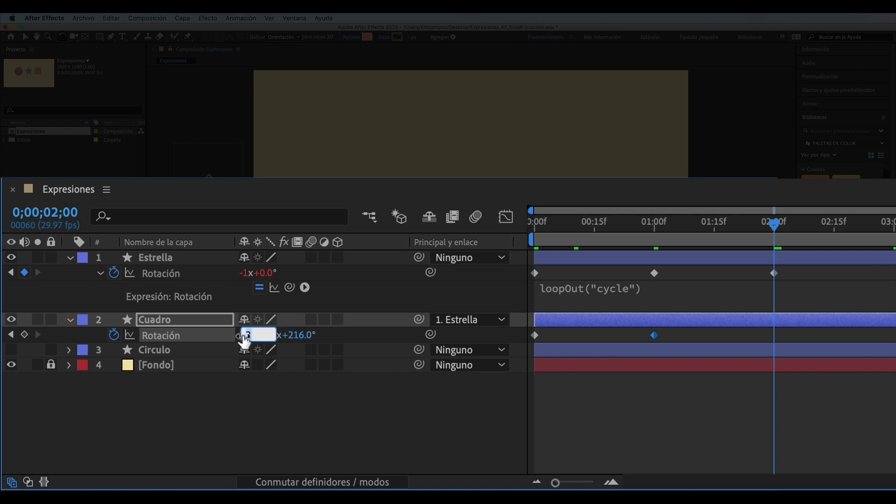
pyautogui.write('-144.0')
pyautogui.press('Return')
pyautogui.press('space')
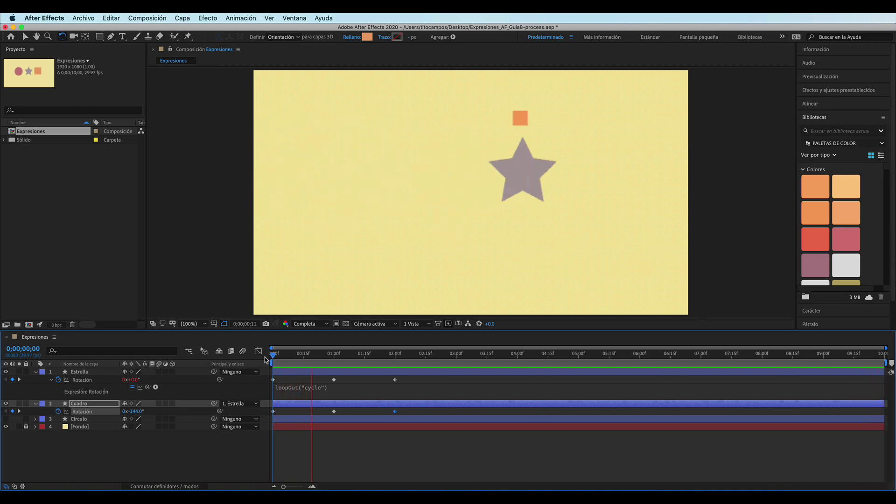
pyautogui.moveTo(336, 354); pyautogui.dragTo(377, 359)
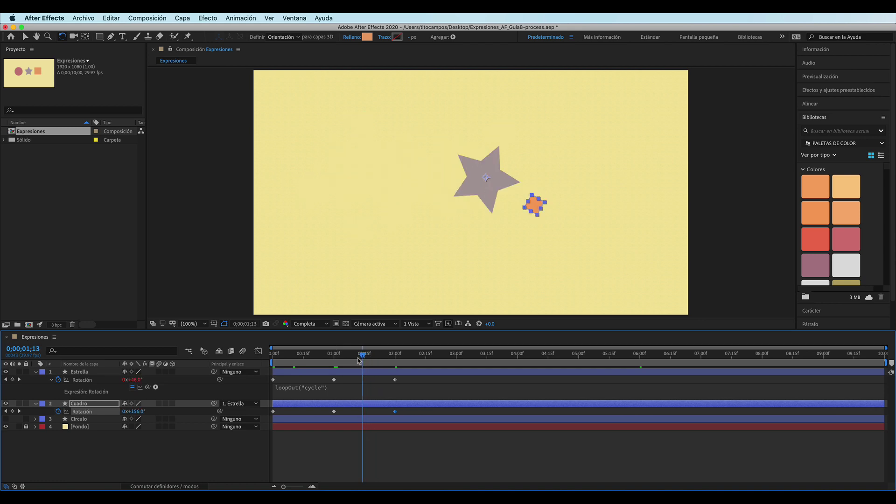
pyautogui.moveTo(376, 359)
pyautogui.mouseDown()
pyautogui.moveTo(333, 359)
pyautogui.moveTo(351, 361)
pyautogui.mouseUp()
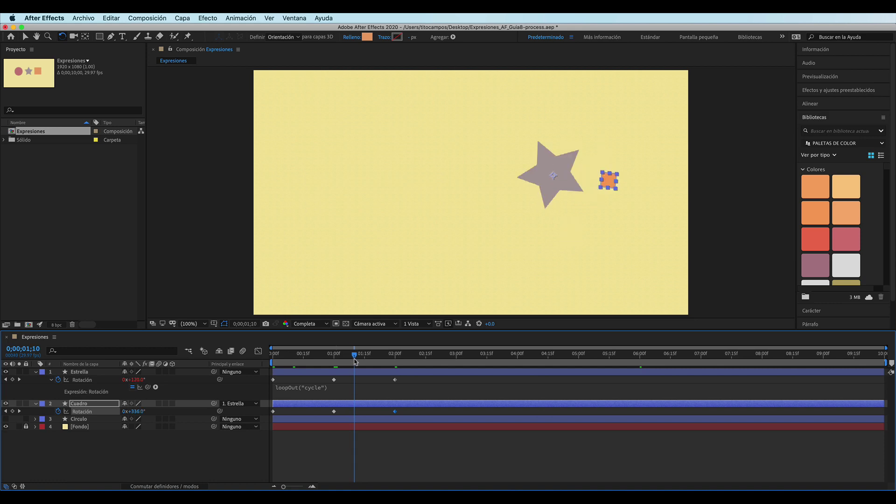
pyautogui.moveTo(351, 361); pyautogui.dragTo(395, 366)
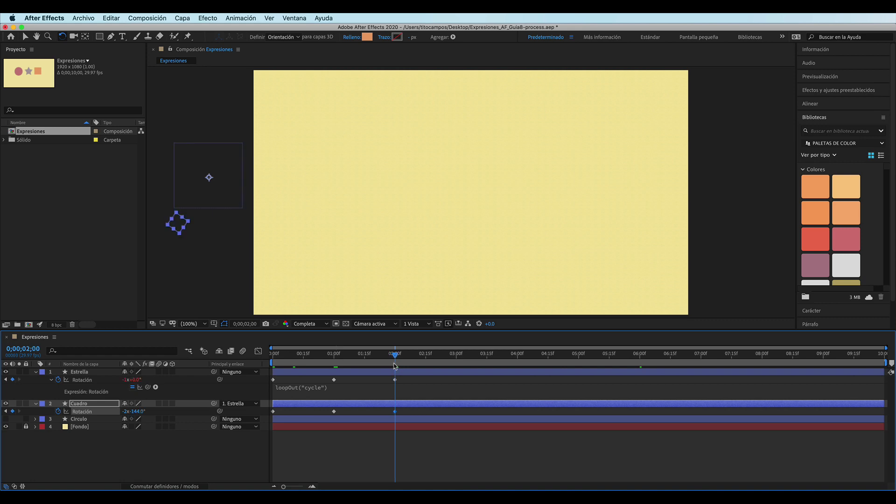
pyautogui.moveTo(394, 366); pyautogui.dragTo(381, 366)
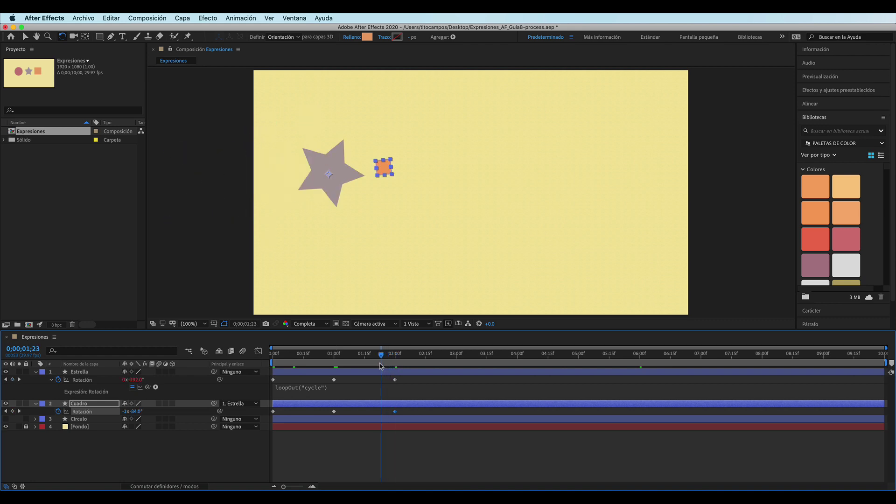
pyautogui.press('Home')
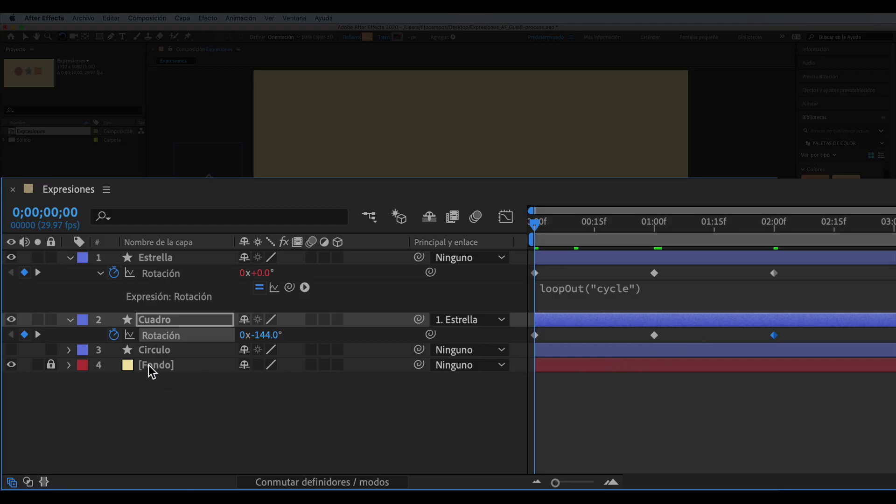
# Enter loopOut("cycle") as the expression on Cuadro's Rotation.
pyautogui.keyDown('alt'); pyautogui.click(114, 335); pyautogui.keyUp('alt')
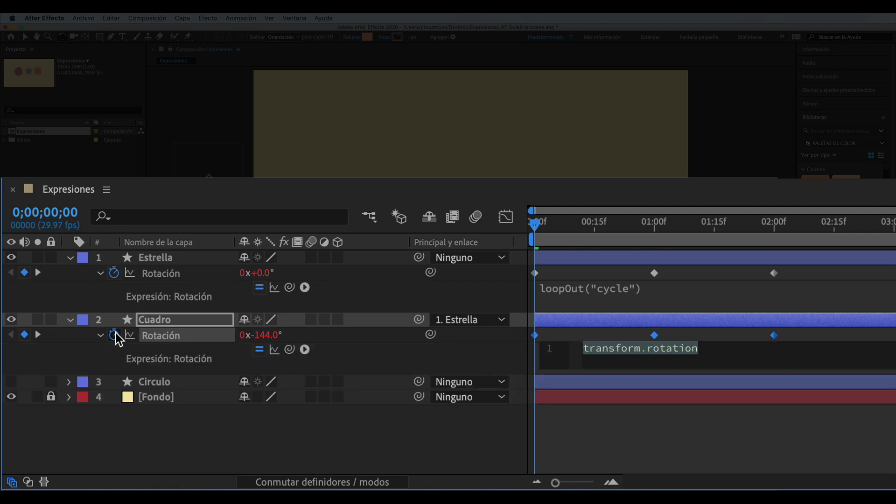
pyautogui.write('l')
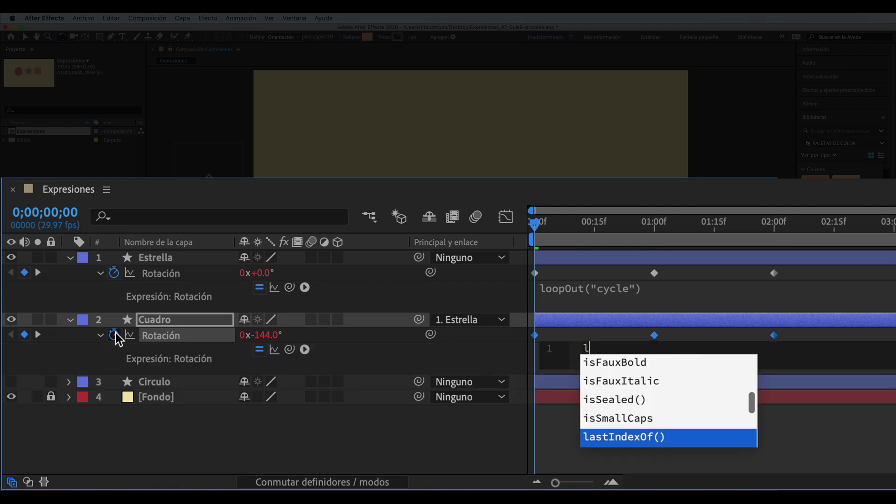
pyautogui.write('oo')
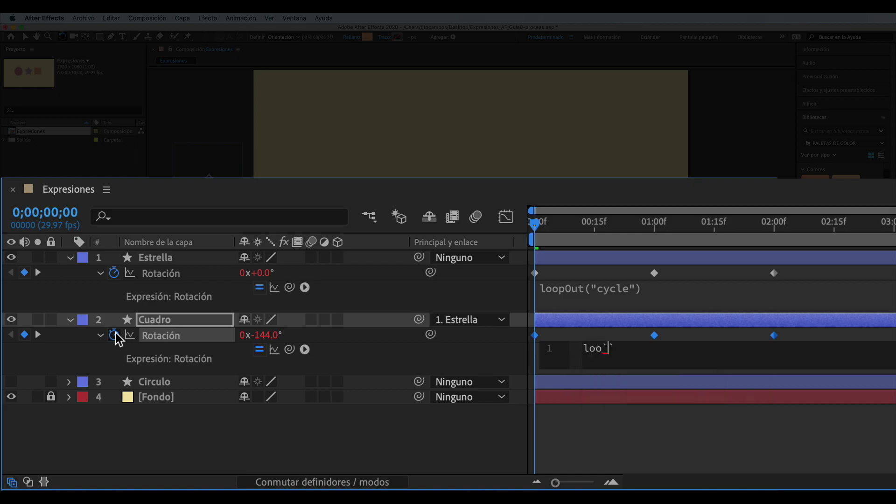
pyautogui.write('p')
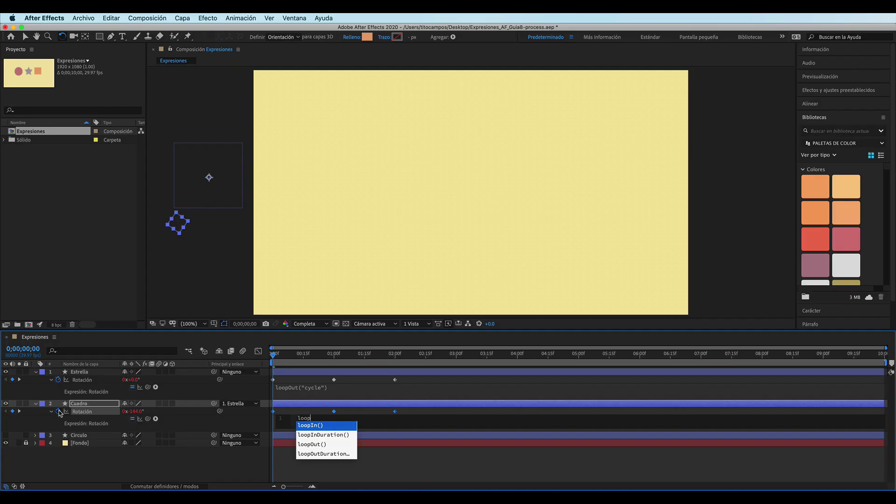
pyautogui.press('Down')
pyautogui.press('Down')
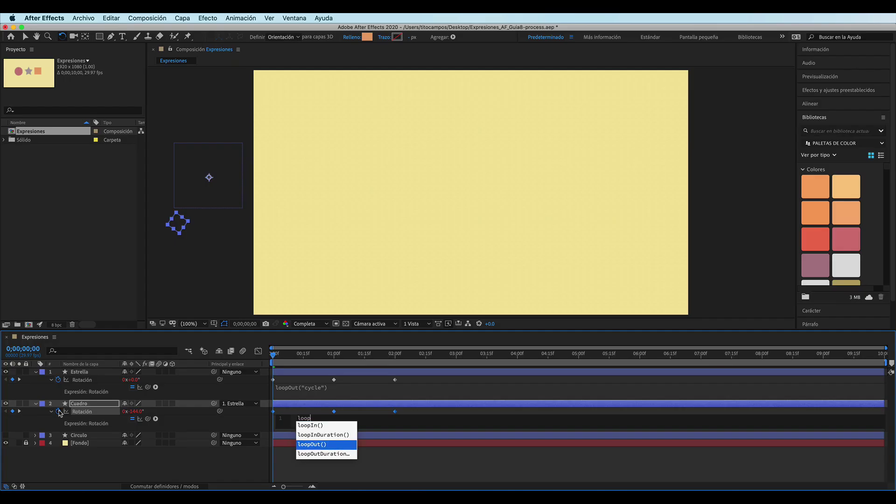
pyautogui.press('Return')
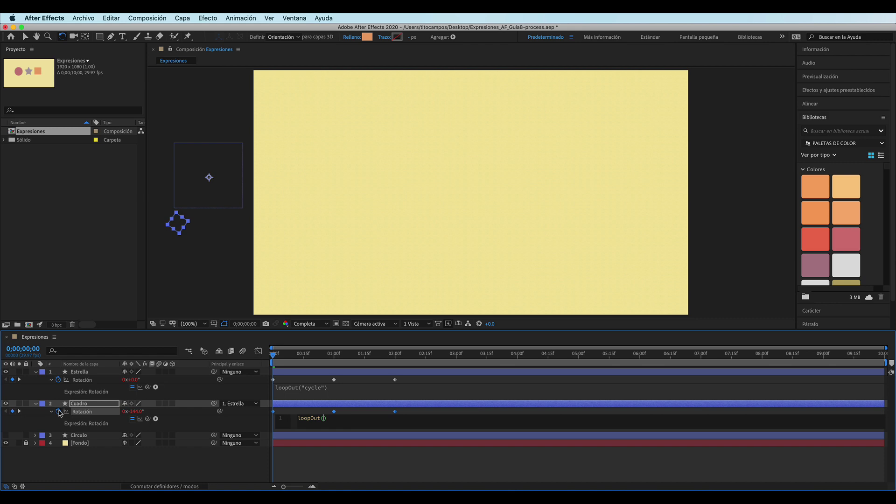
pyautogui.write('"')
pyautogui.press('Down')
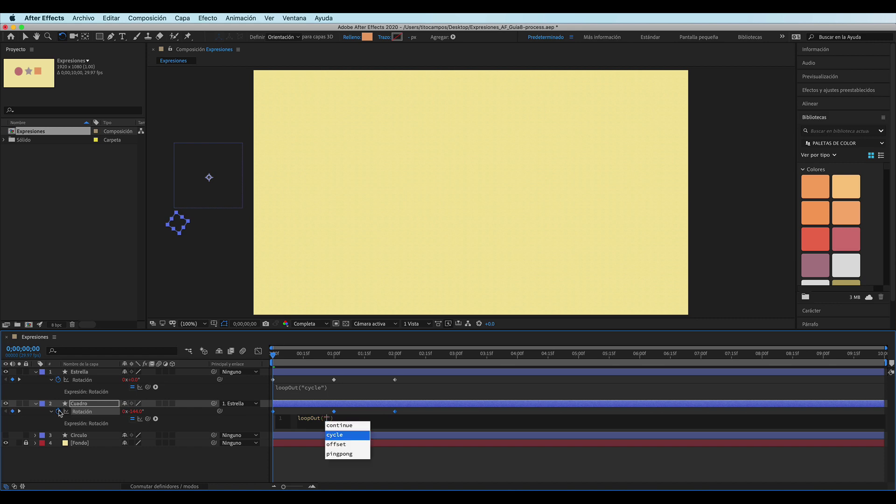
pyautogui.press('Return')
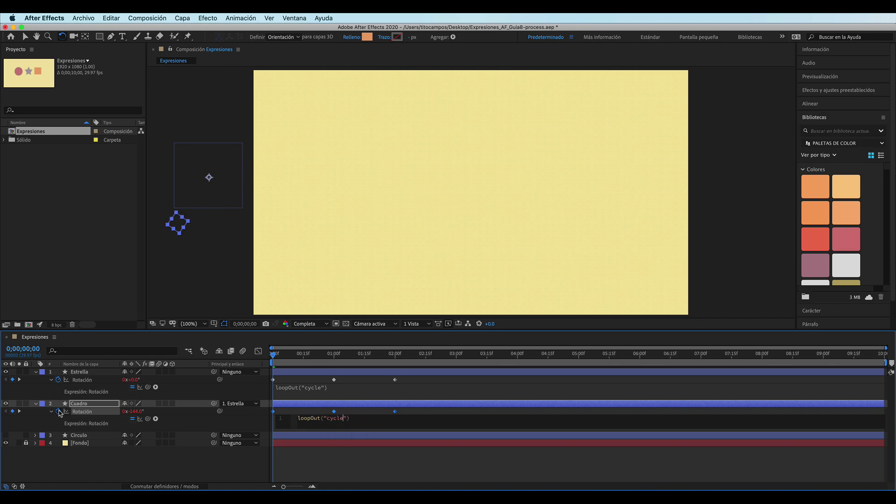
# Commit the expression, preview the loop, and stop at frame 15 where Rotation reads 1x+36.0°.
pyautogui.click(301, 462)
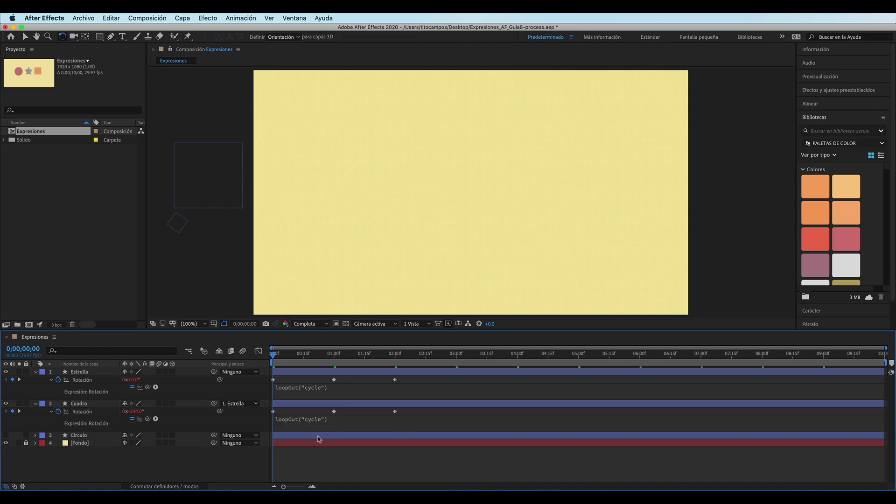
pyautogui.press('space')
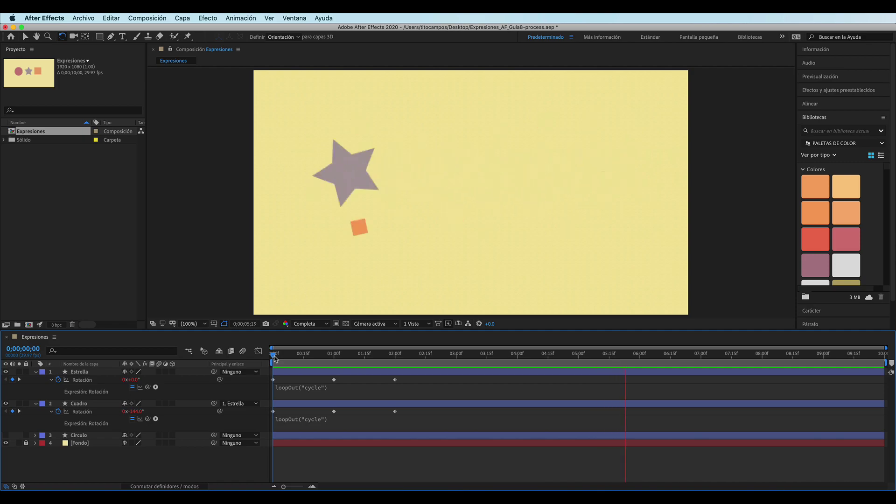
pyautogui.moveTo(274, 357); pyautogui.dragTo(305, 360)
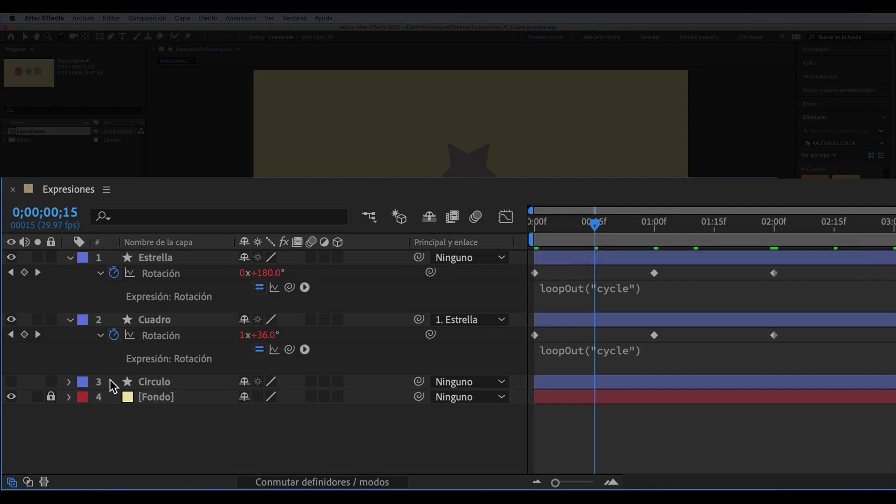
# Make Circulo visible, scale it to 25%, and drag it up above the star.
pyautogui.click(12, 382)
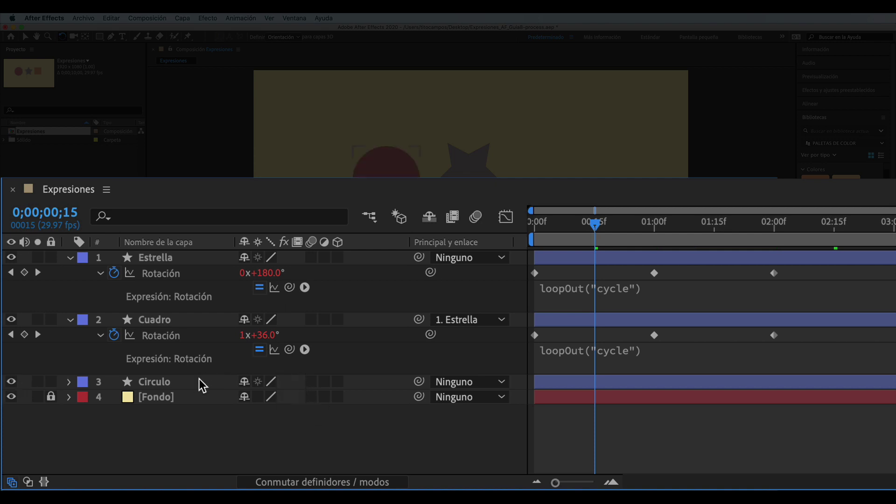
pyautogui.click(167, 381)
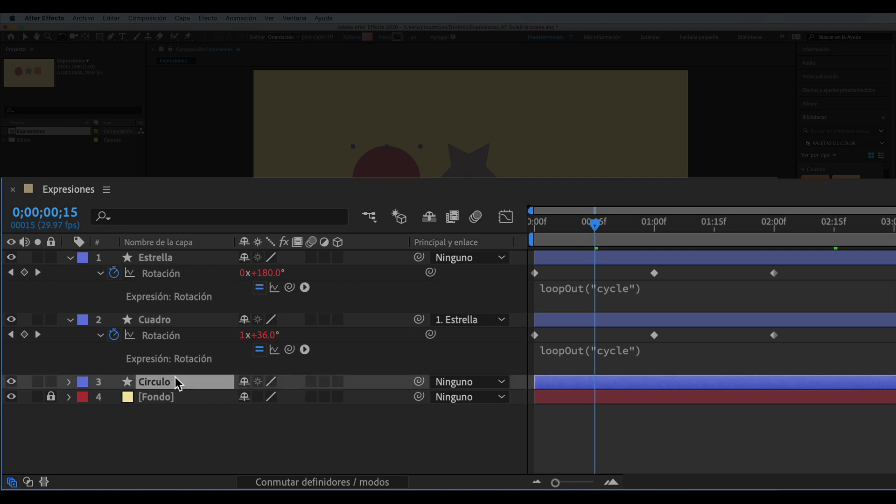
pyautogui.press('s')
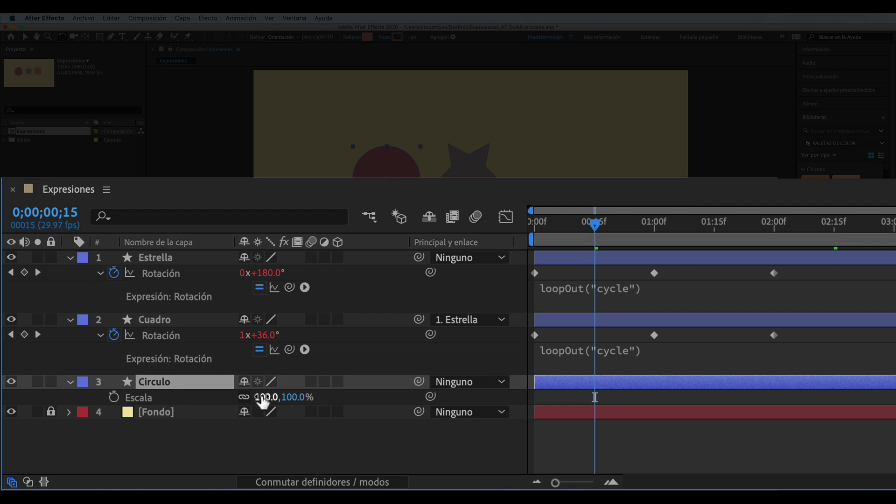
pyautogui.click(264, 397)
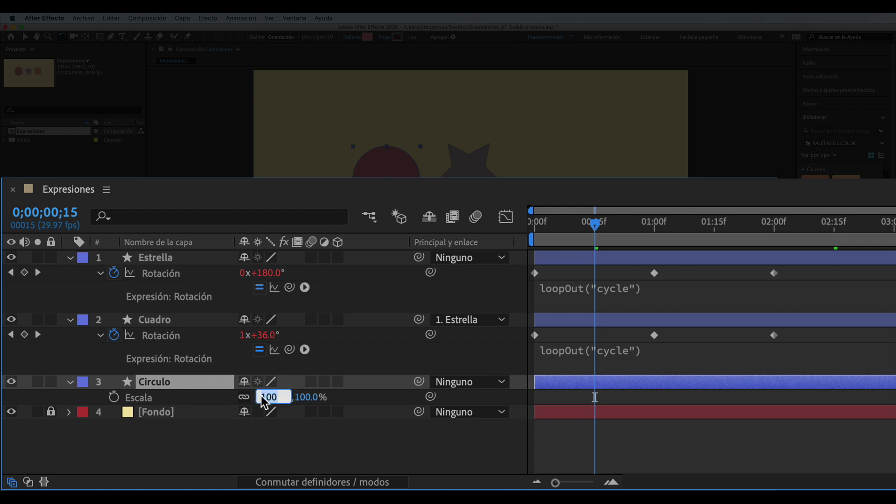
pyautogui.write('25')
pyautogui.press('Return')
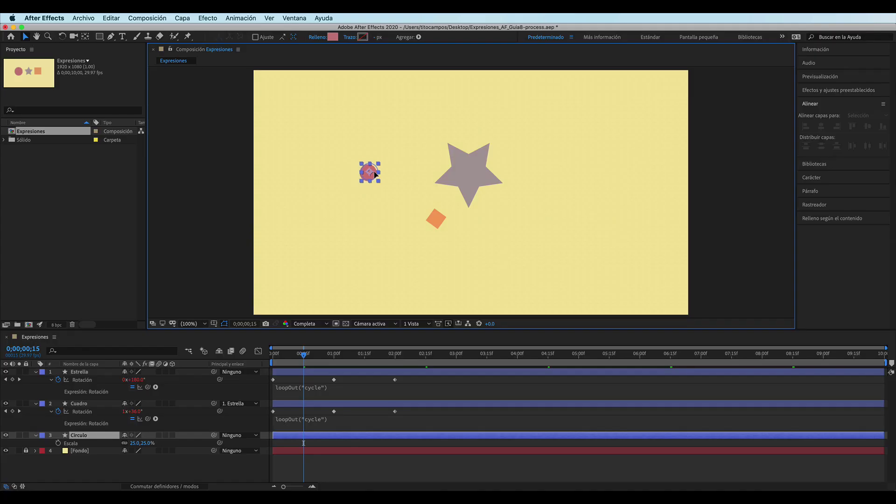
pyautogui.moveTo(368, 172); pyautogui.dragTo(470, 93)
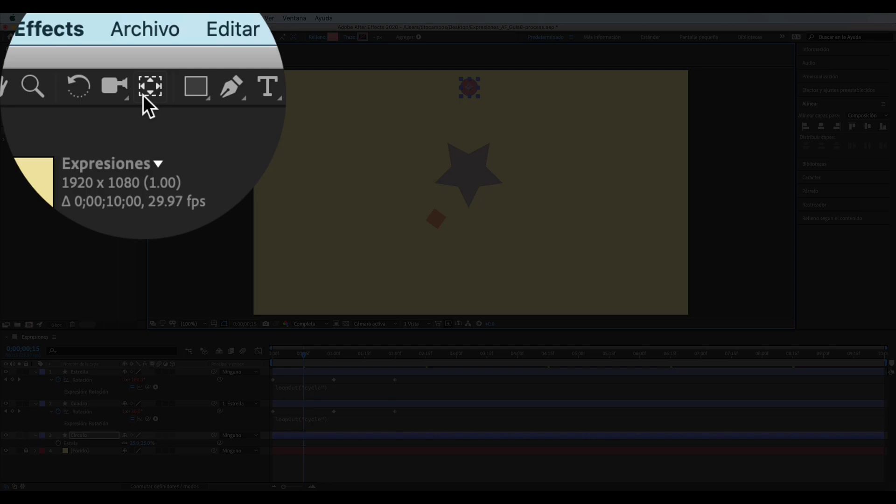
# Drag the circle's anchor point onto the star's centre with the Pan Behind tool.
pyautogui.click(85, 37)
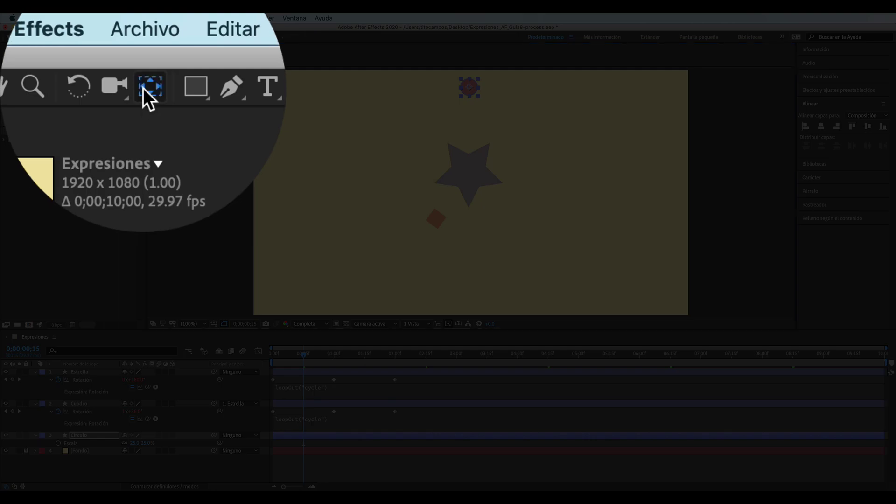
pyautogui.moveTo(470, 87); pyautogui.dragTo(469, 174)
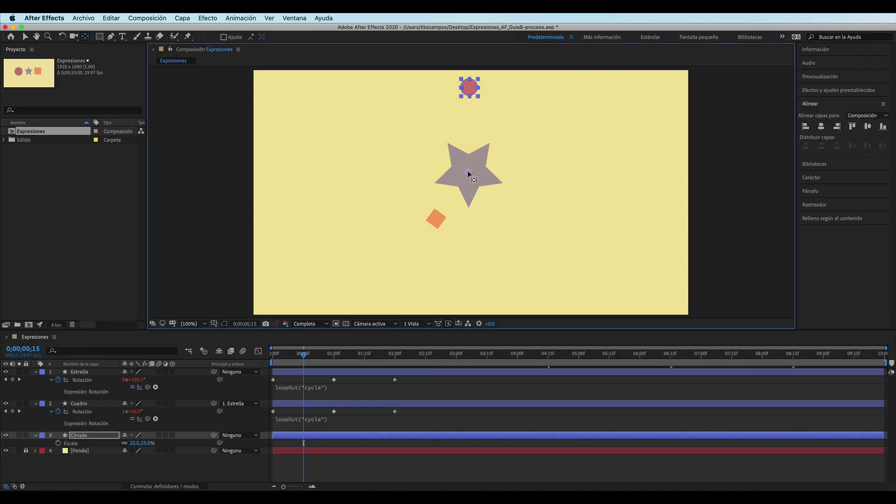
pyautogui.press('w')
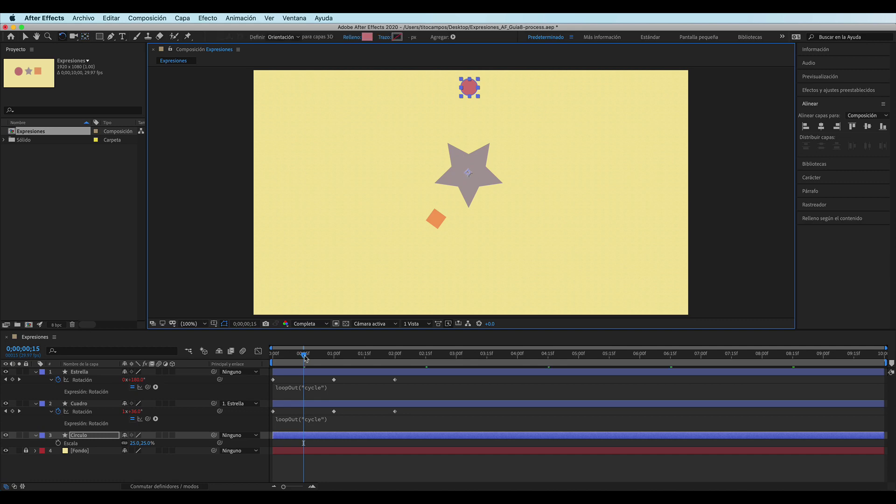
pyautogui.moveTo(305, 358); pyautogui.dragTo(273, 359)
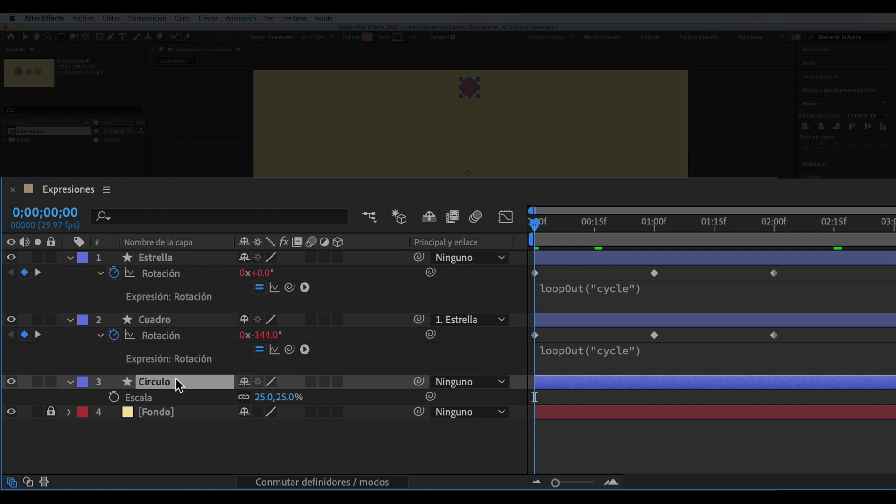
# Keyframe Circulo's Rotation: 0x at 0 s, 1x at 1 s, 0x at 2 s.
pyautogui.press('r')
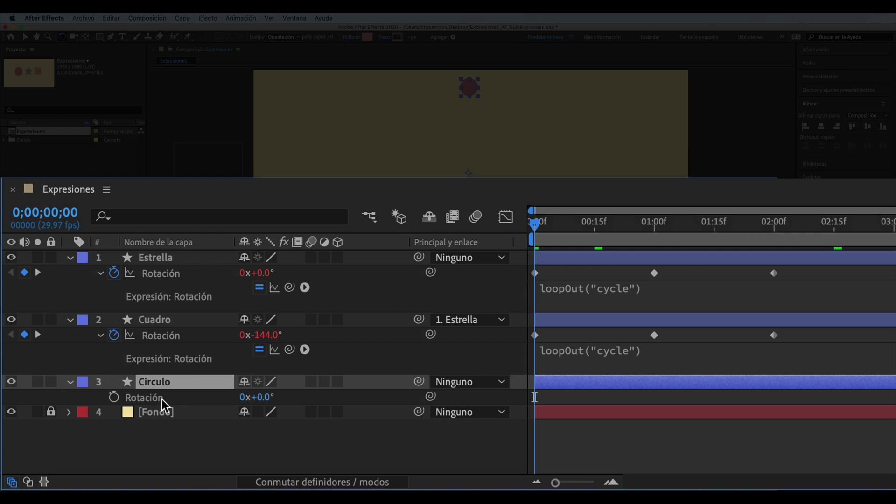
pyautogui.click(115, 397)
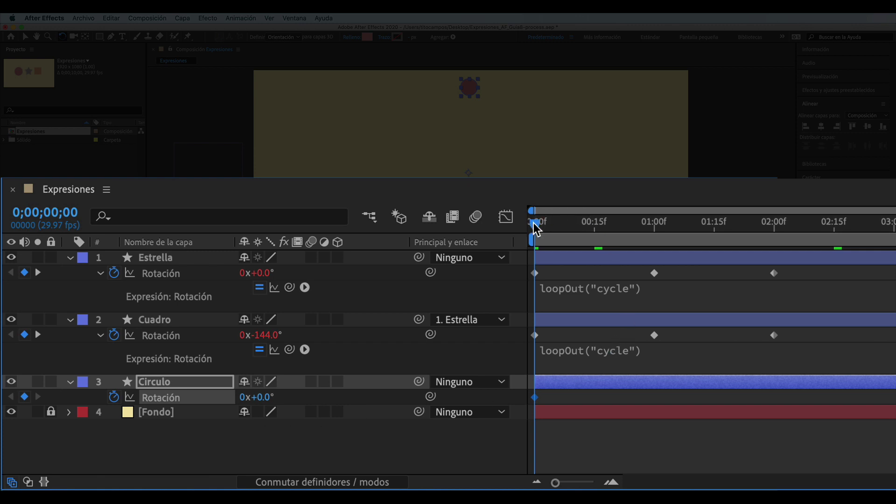
pyautogui.moveTo(536, 226); pyautogui.dragTo(652, 242)
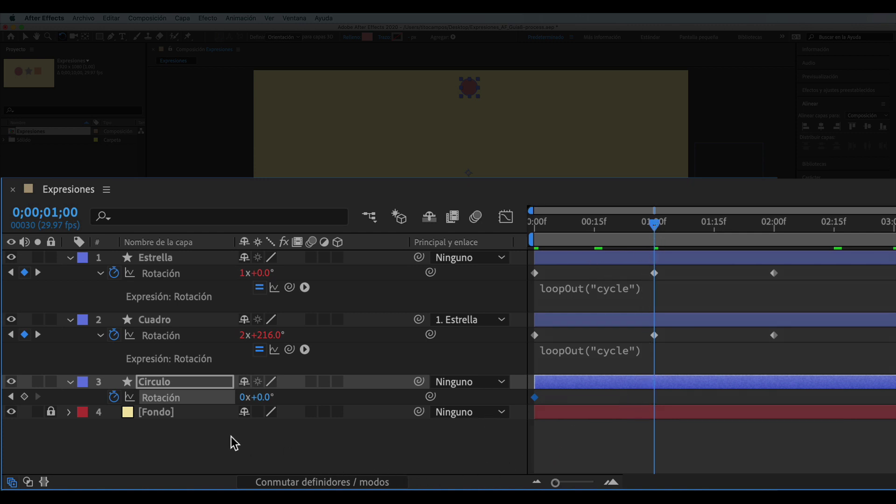
pyautogui.click(241, 396)
pyautogui.write('1')
pyautogui.press('Return')
pyautogui.moveTo(654, 226); pyautogui.dragTo(771, 238)
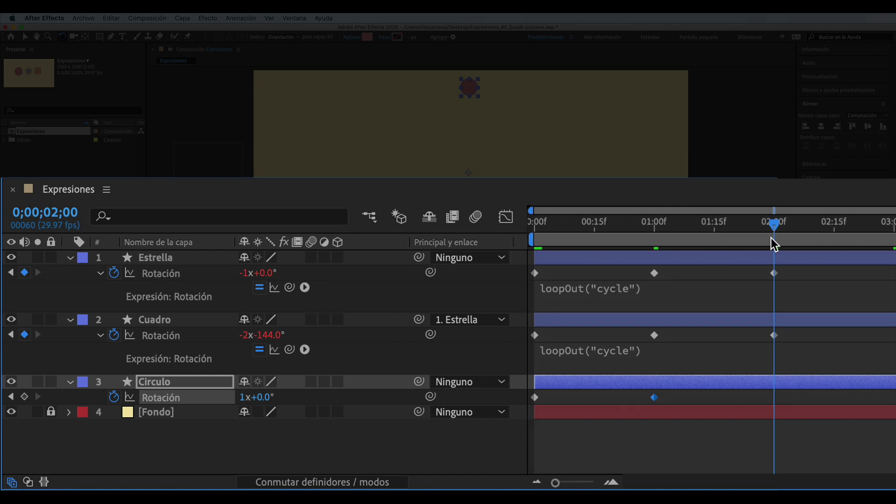
pyautogui.click(243, 397)
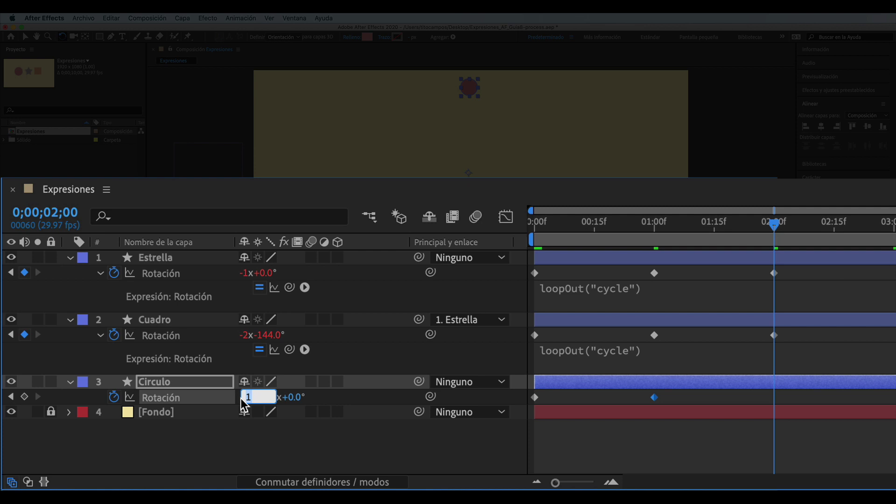
pyautogui.write('0')
pyautogui.press('Return')
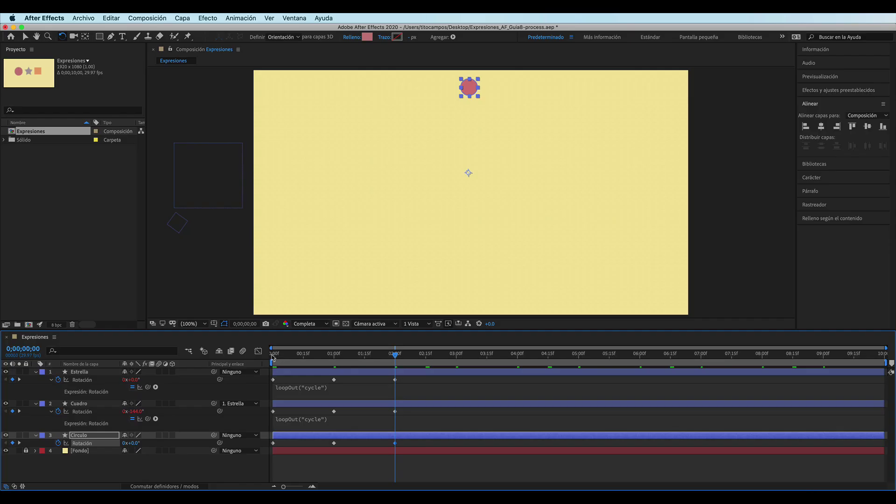
pyautogui.click(272, 355)
# Preview all three shapes rotating, stopping playback at 02:00f.
pyautogui.press('space')
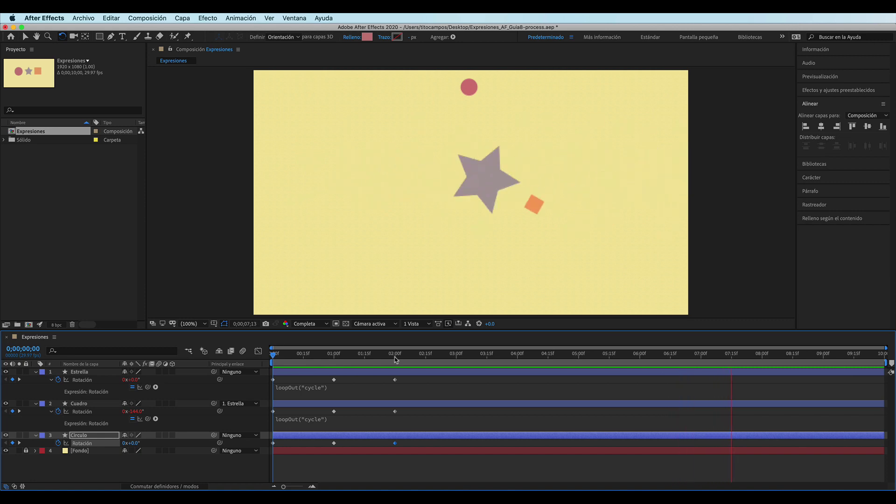
pyautogui.click(395, 357)
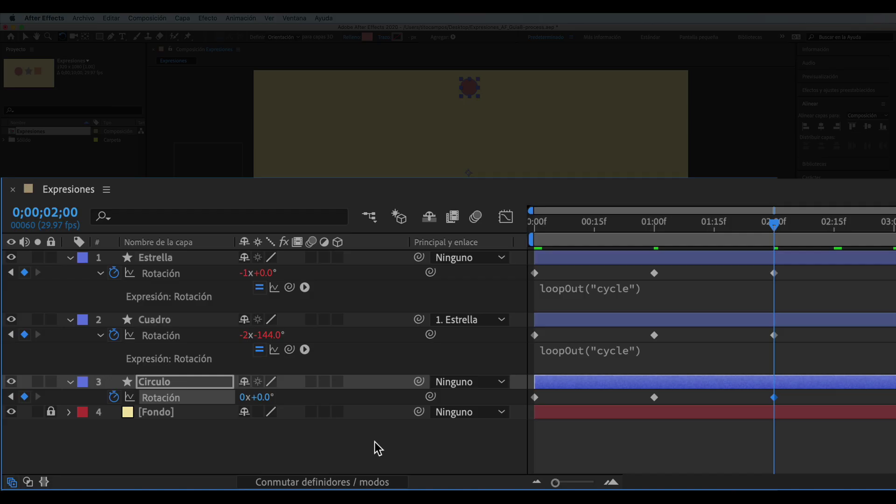
# Give Circulo's Rotation the expression loopOut("cycle") and commit it.
pyautogui.keyDown('alt'); pyautogui.click(113, 397); pyautogui.keyUp('alt')
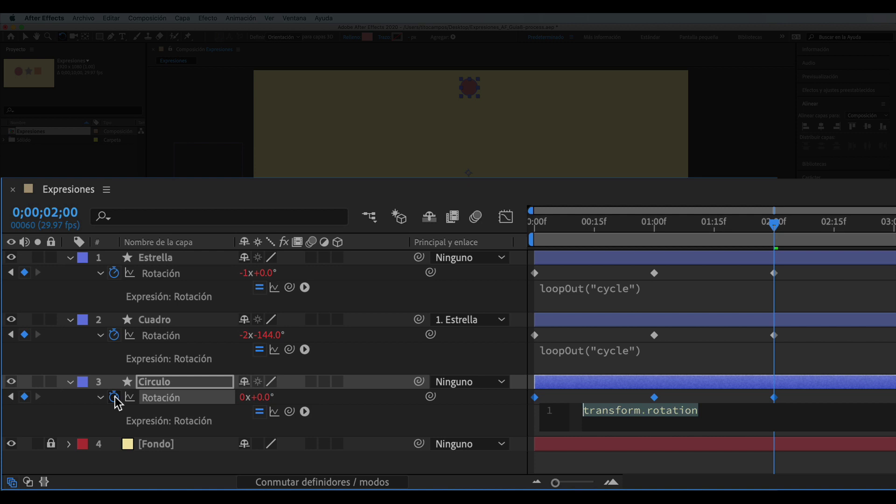
pyautogui.write('loopO')
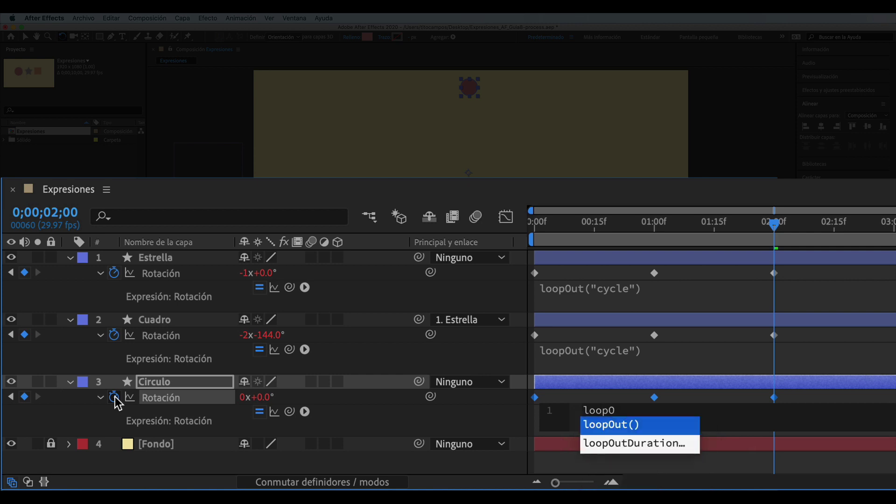
pyautogui.press('Return')
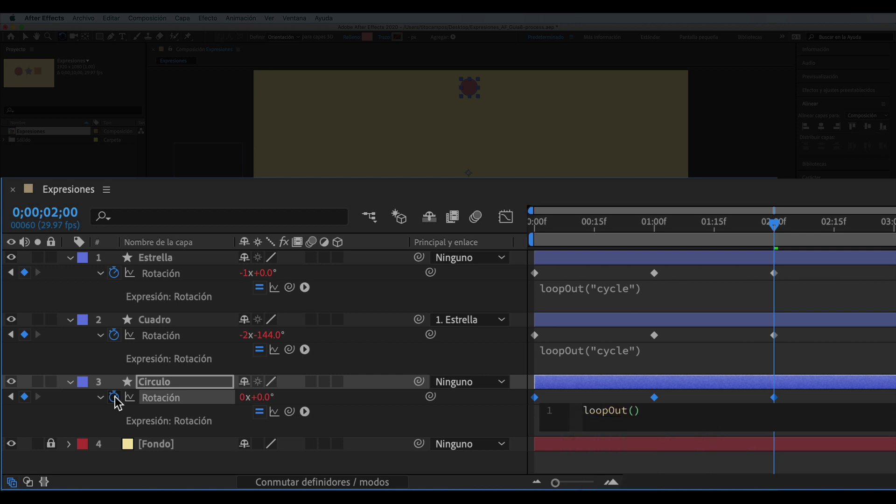
pyautogui.write('"')
pyautogui.press('Down')
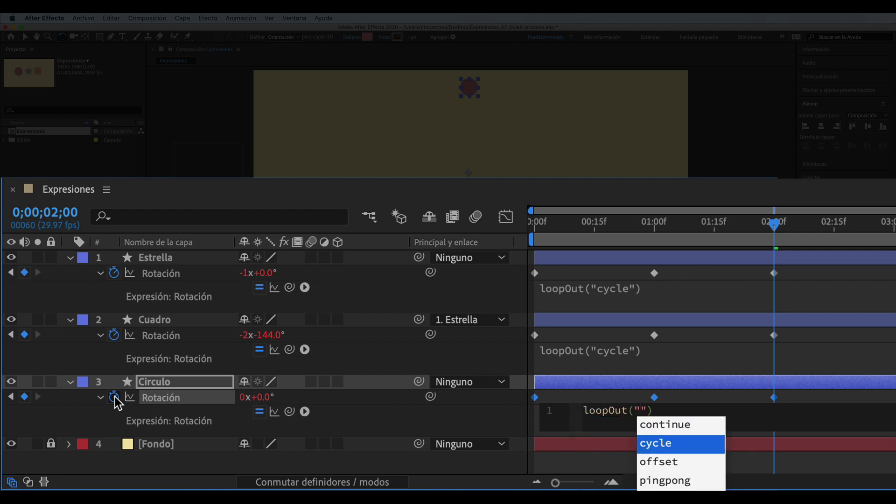
pyautogui.press('Return')
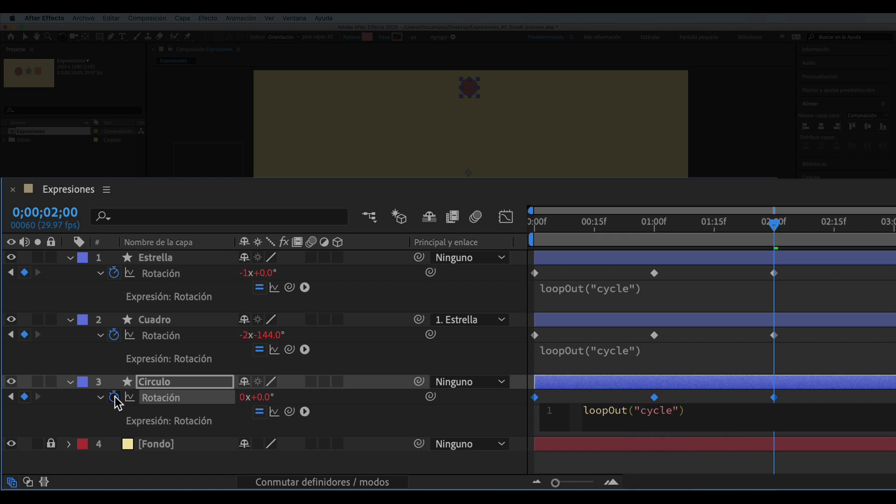
pyautogui.click(822, 461)
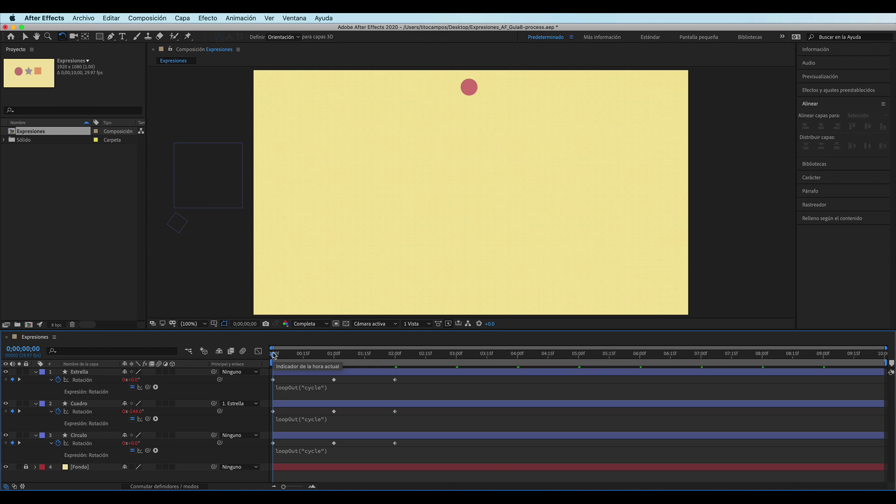
# Preview the composition to confirm all three shapes keep looping past 2 seconds.
pyautogui.press('space')
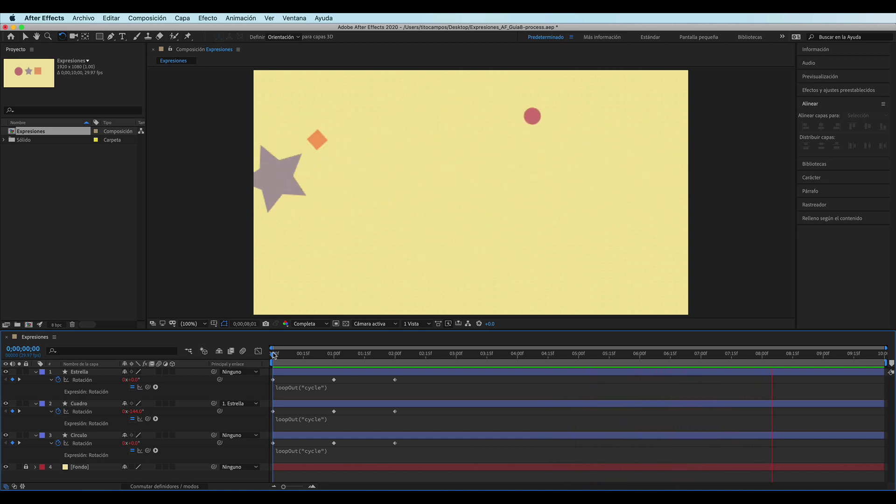
# Collapse Estrella, Cuadro and Circulo, select all three, and press U to show only their keyframed properties.
pyautogui.click(36, 372)
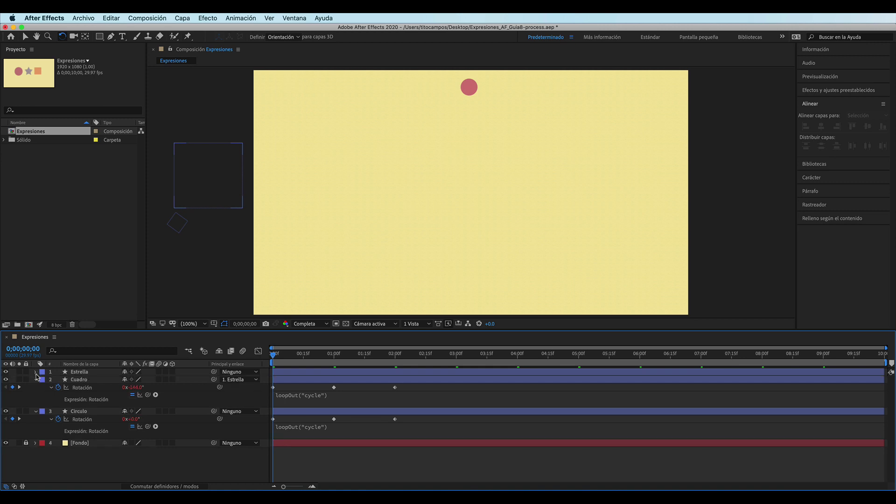
pyautogui.click(36, 379)
pyautogui.click(36, 387)
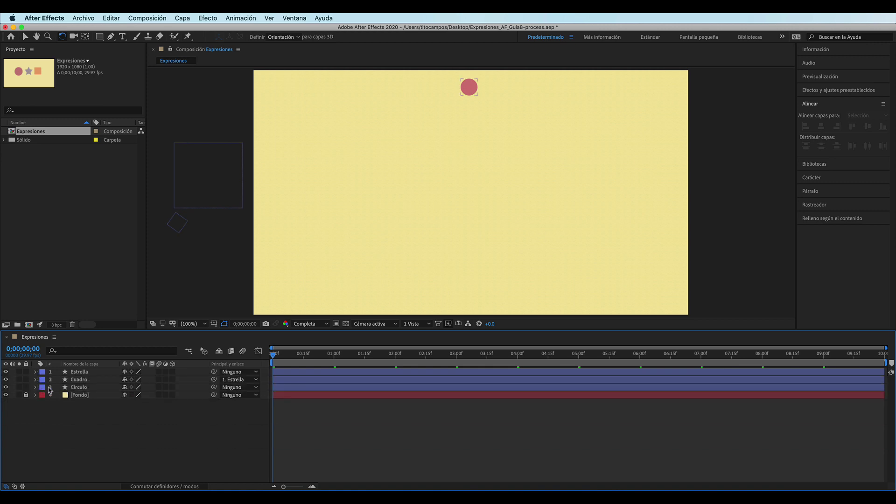
pyautogui.click(80, 388)
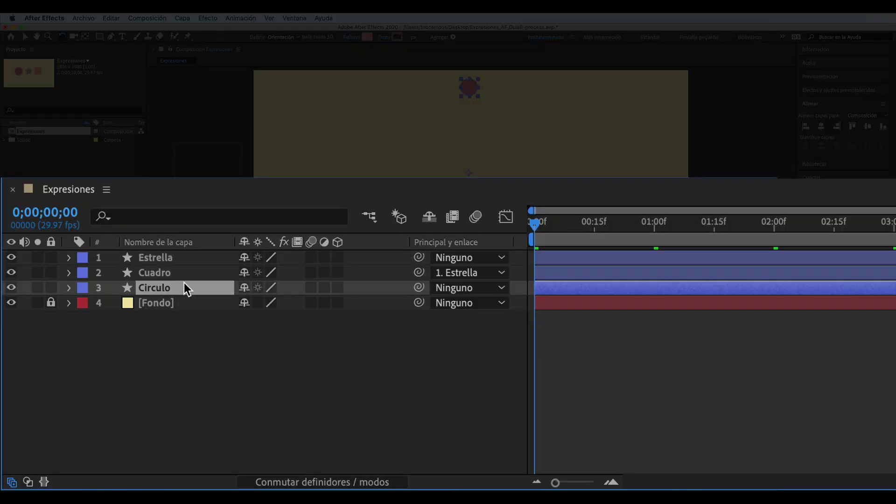
pyautogui.keyDown('shift'); pyautogui.click(190, 258); pyautogui.keyUp('shift')
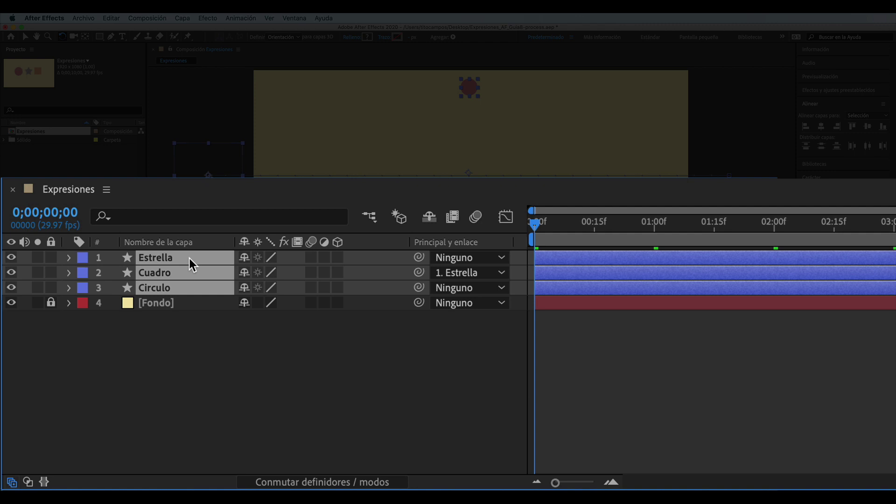
pyautogui.press('u')
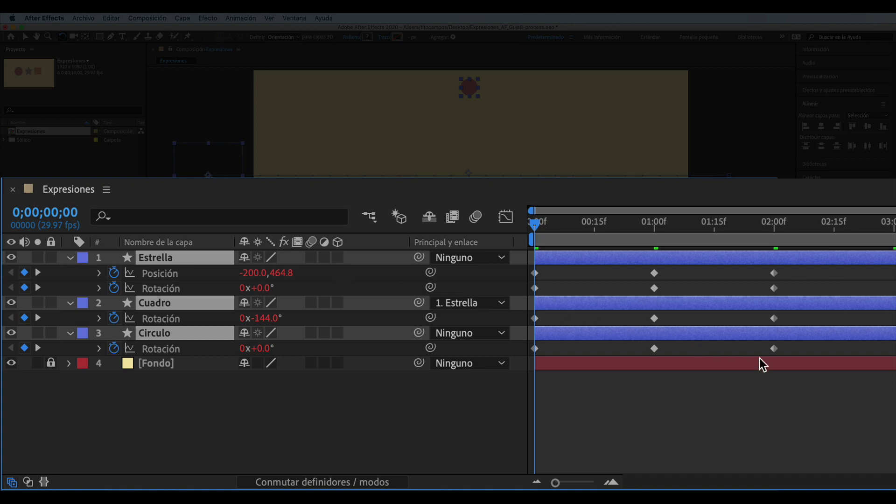
# Marquee-select all Estrella, Cuadro and Circulo keyframes, apply Easy Ease with F9, and preview.
pyautogui.click(825, 349)
pyautogui.moveTo(775, 351); pyautogui.dragTo(740, 352)
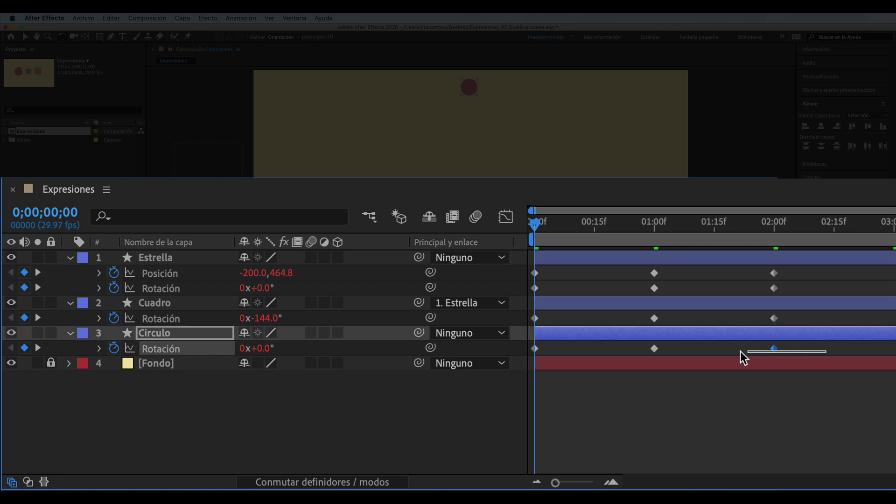
pyautogui.moveTo(672, 351); pyautogui.dragTo(525, 275)
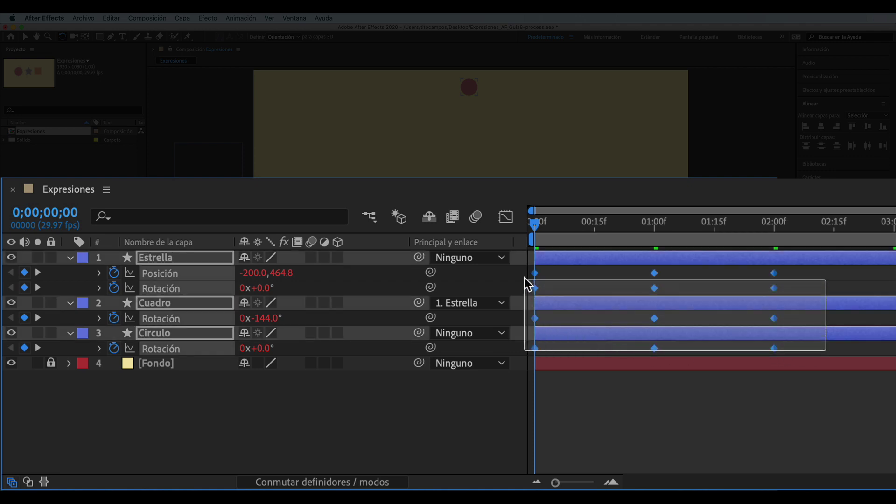
pyautogui.moveTo(525, 275); pyautogui.dragTo(526, 275)
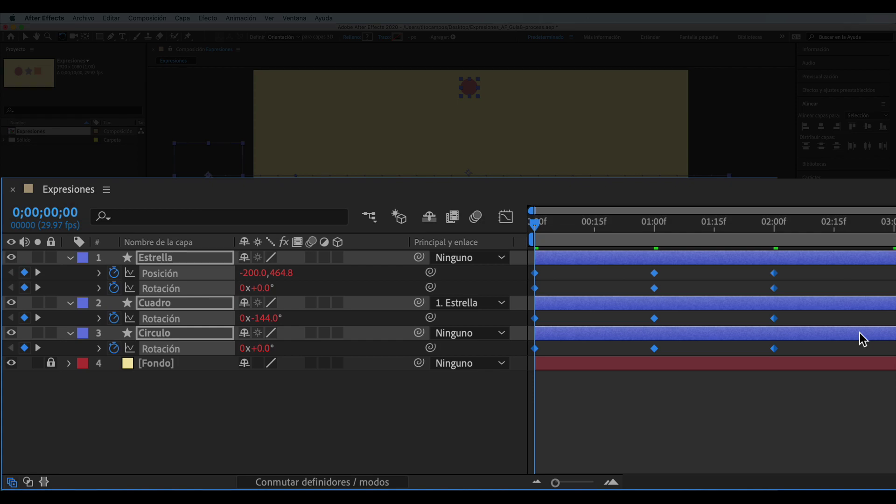
pyautogui.press('F9')
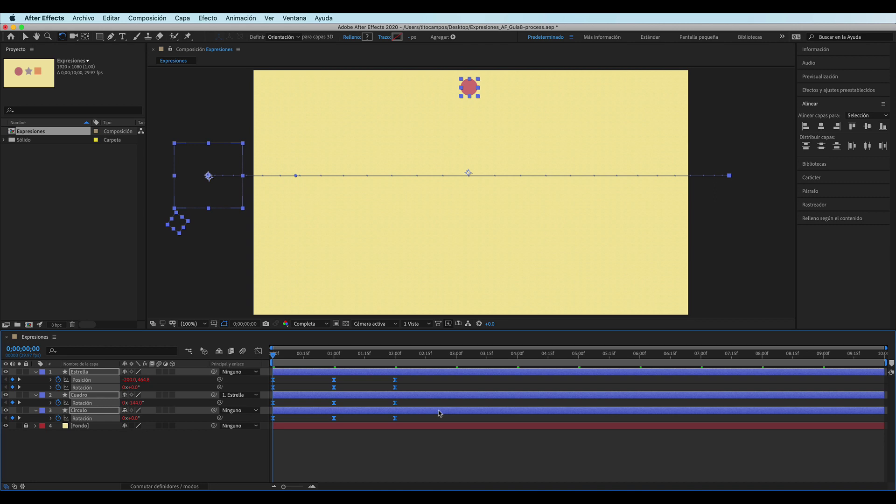
pyautogui.press('space')
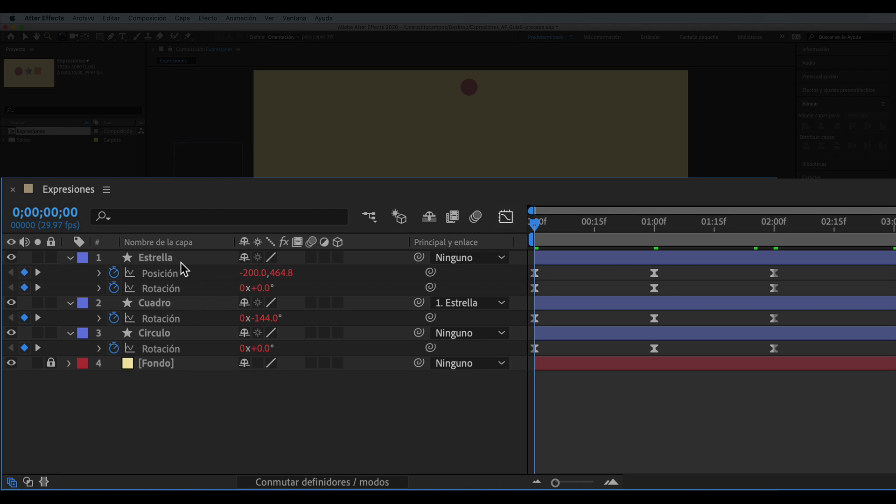
# Select Estrella, Cuadro and Circulo, collapse and lock them, then select the Fondo layer.
pyautogui.click(191, 332)
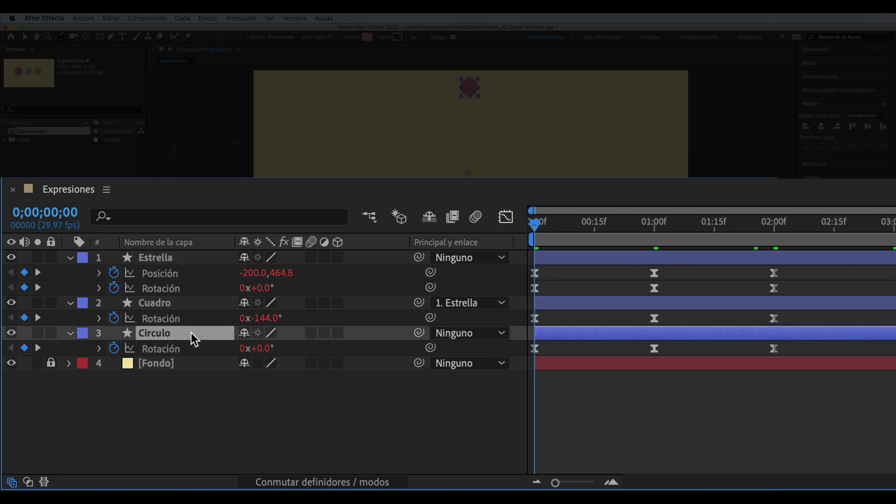
pyautogui.keyDown('shift'); pyautogui.click(191, 256); pyautogui.keyUp('shift')
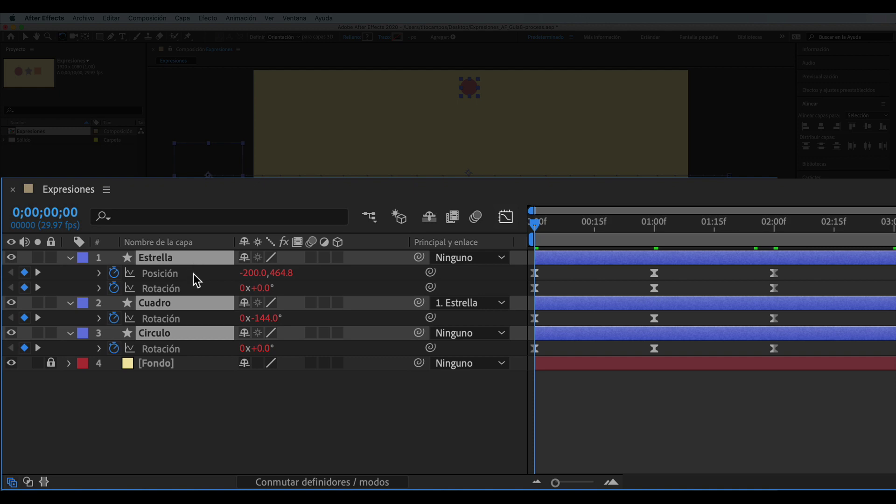
pyautogui.click(69, 257)
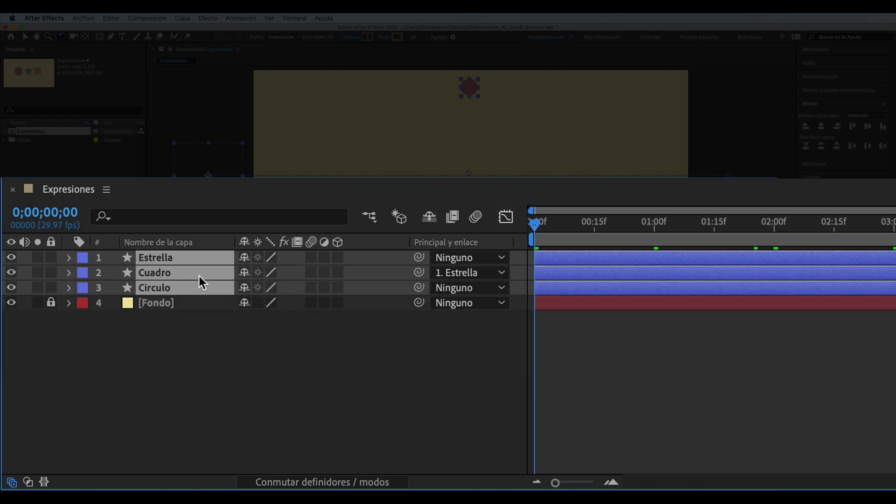
pyautogui.click(51, 257)
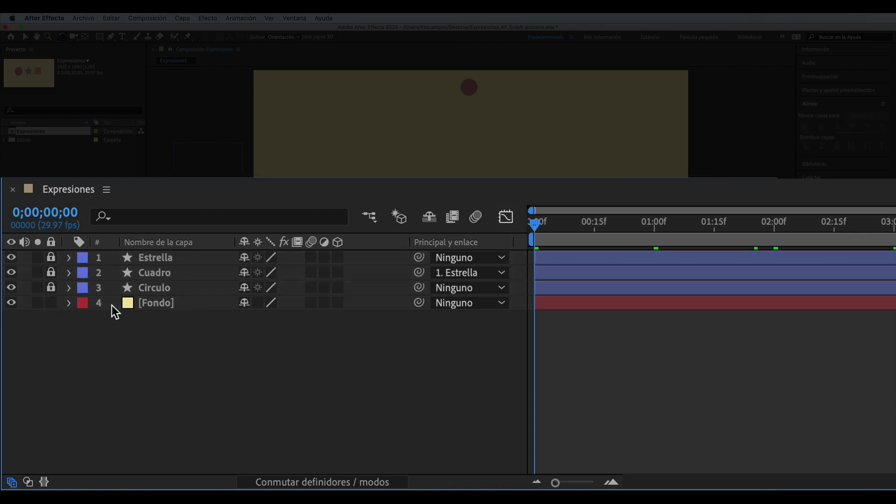
pyautogui.click(180, 303)
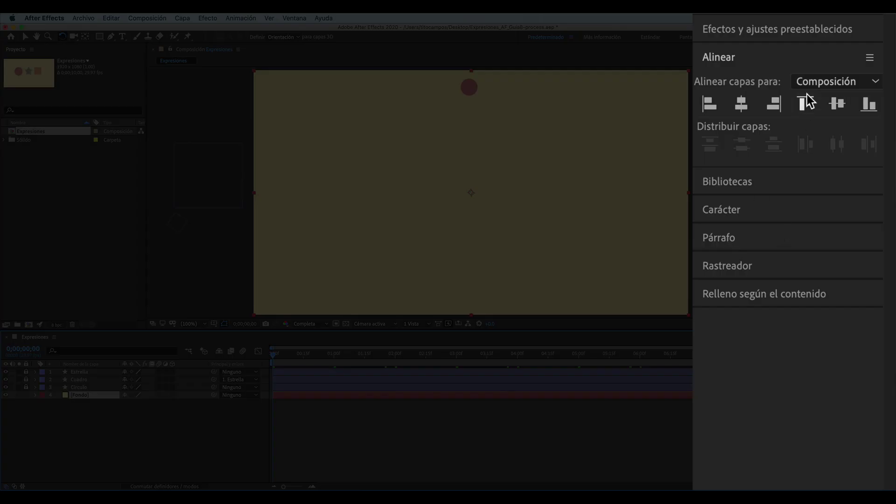
# Search 'CAMBIAR' in Effects & Presets and drag Cambiar color onto the Fondo layer.
pyautogui.click(771, 29)
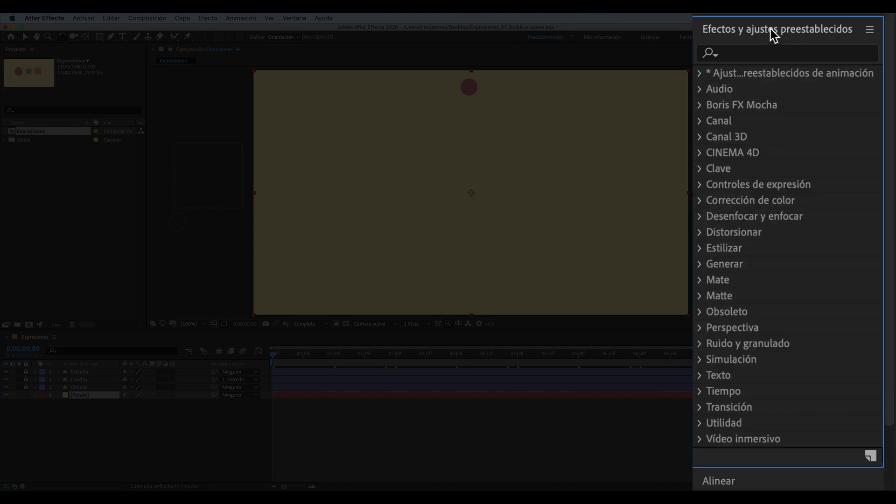
pyautogui.click(748, 52)
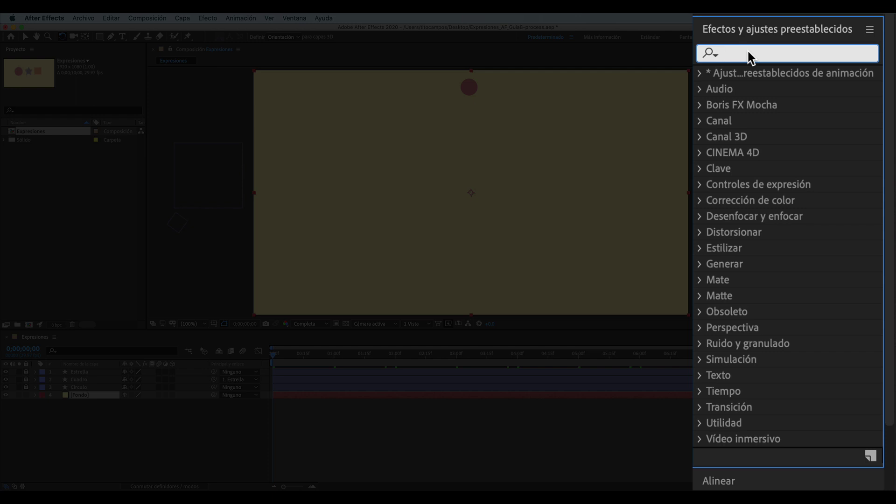
pyautogui.write('CAMBIAR')
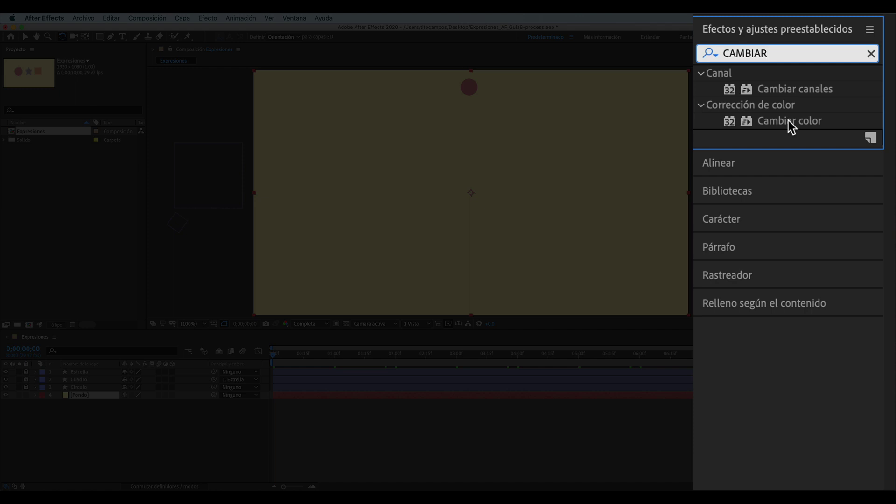
pyautogui.moveTo(788, 121); pyautogui.dragTo(788, 123)
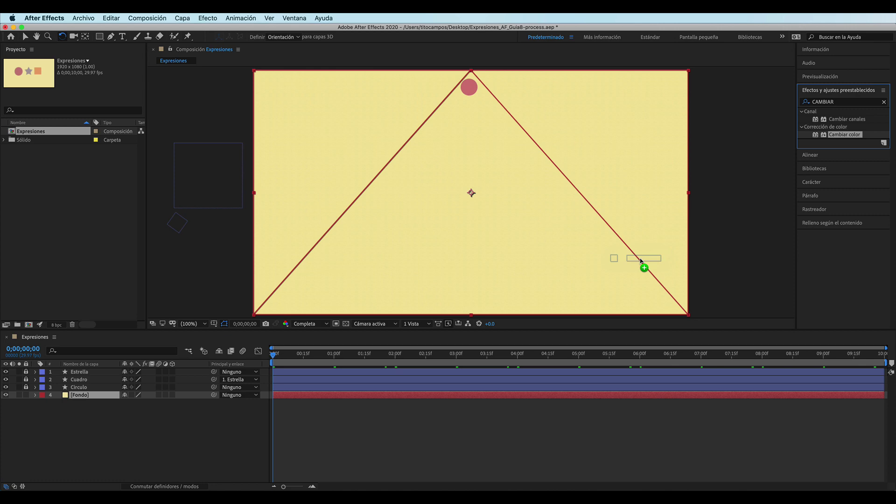
pyautogui.moveTo(789, 122); pyautogui.dragTo(484, 398)
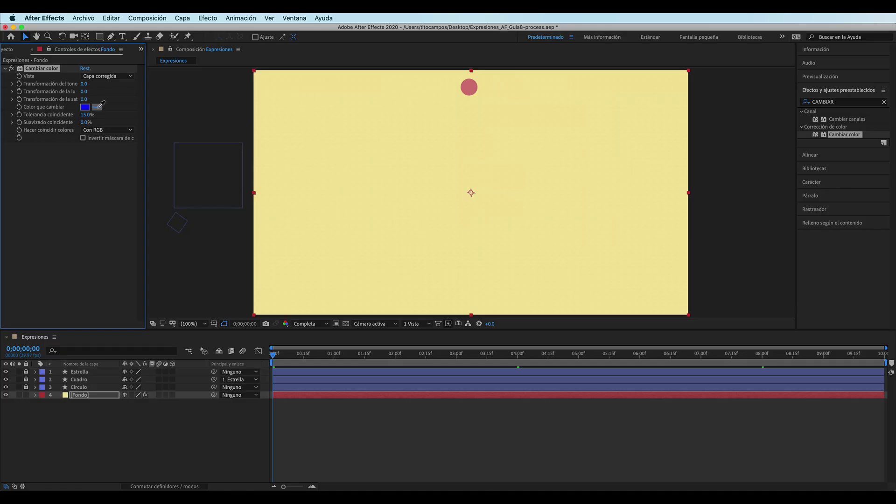
# Sample the background yellow as the colour to change and start keyframing the hue transformation.
pyautogui.click(99, 105)
pyautogui.click(307, 189)
pyautogui.moveTo(275, 357); pyautogui.dragTo(268, 357)
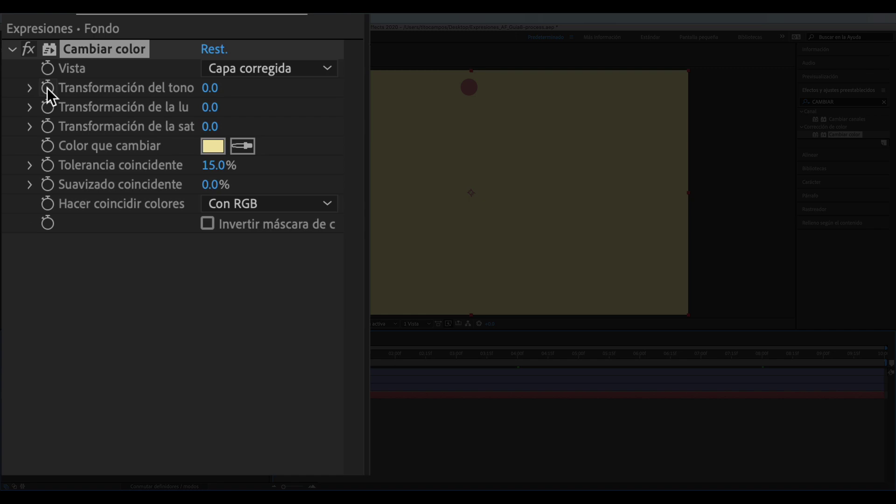
pyautogui.click(47, 88)
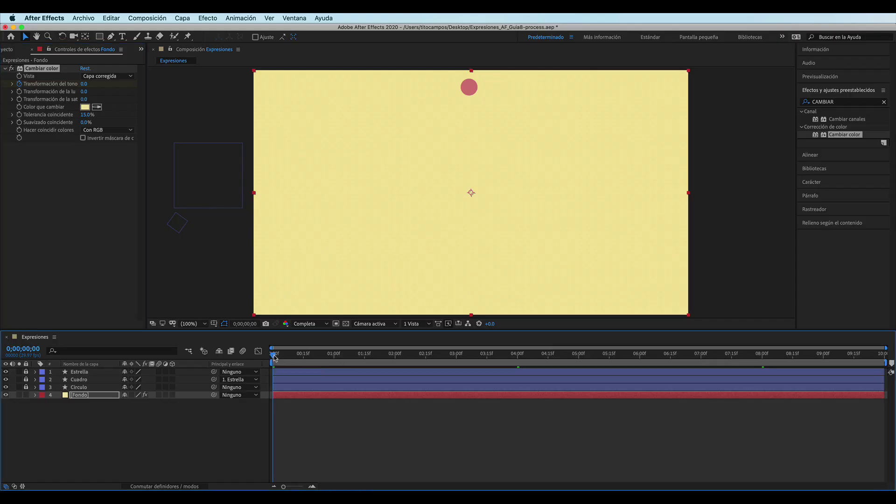
# At frame 15, set the hue transformation to 200 and preview the composition.
pyautogui.moveTo(274, 356); pyautogui.dragTo(396, 366)
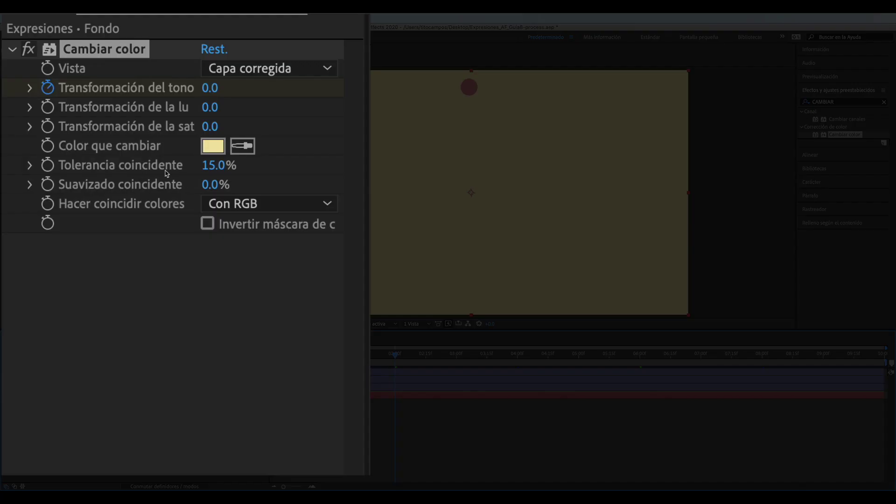
pyautogui.click(210, 88)
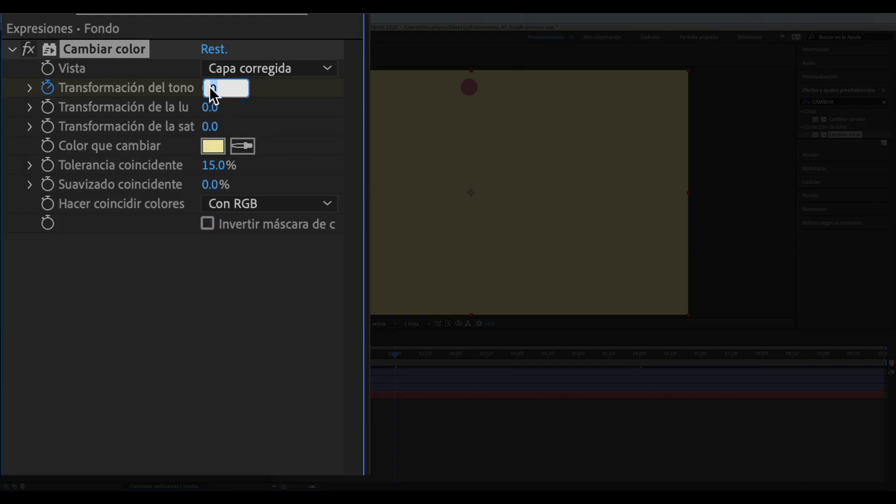
pyautogui.write('200')
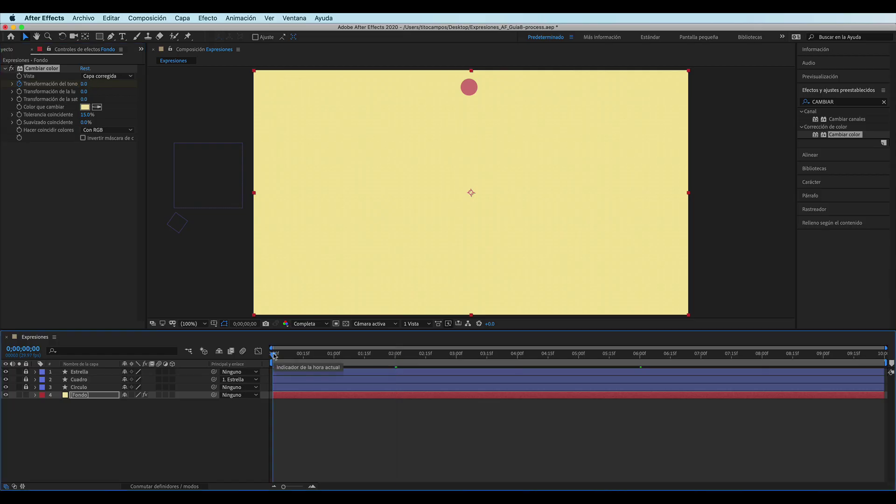
pyautogui.press('h')
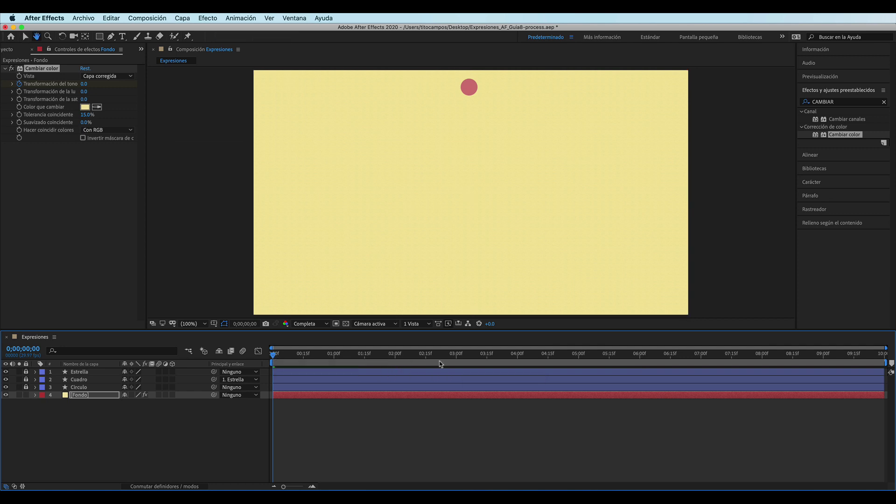
pyautogui.press('space')
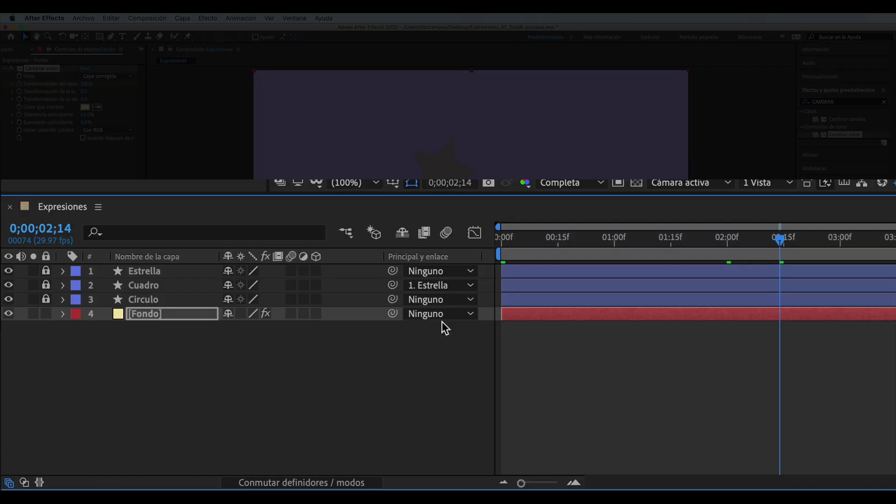
# Select Fondo, reveal its keyframed hue transformation with U, and add an expression to it.
pyautogui.click(261, 322)
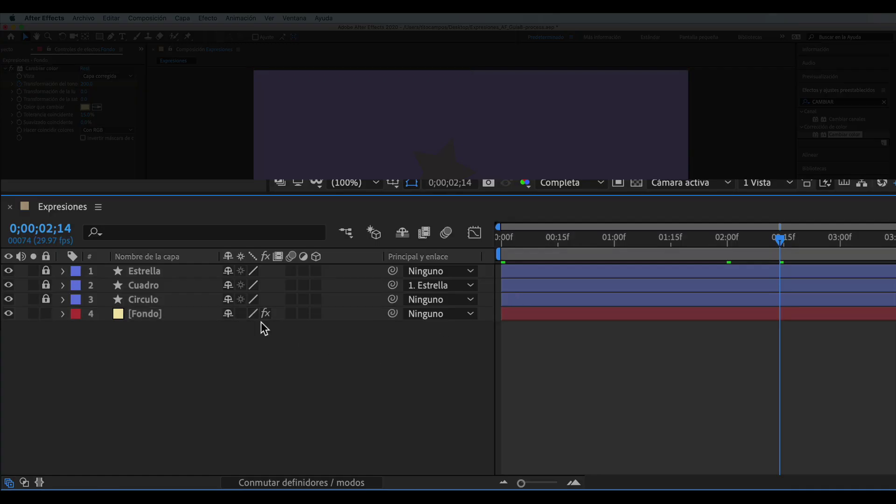
pyautogui.click(187, 314)
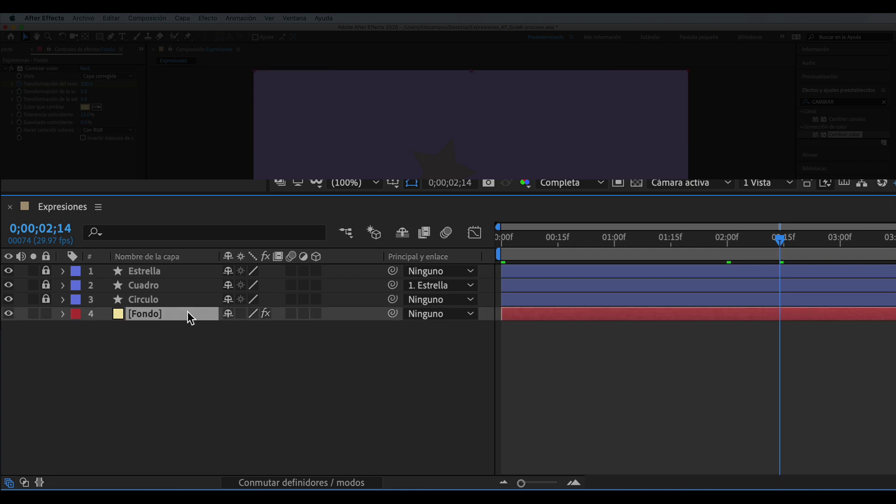
pyautogui.press('u')
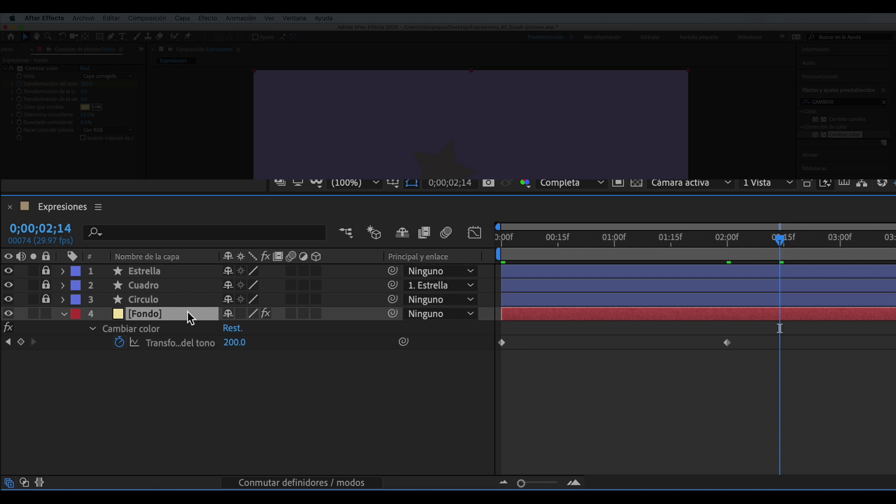
pyautogui.keyDown('alt'); pyautogui.click(119, 343); pyautogui.keyUp('alt')
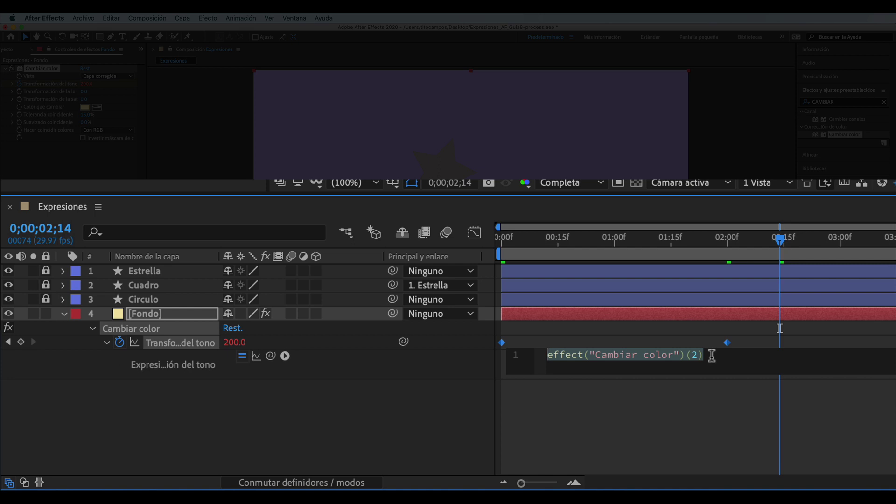
# Append a new line with loopOut("cycle") to Fondo's hue expression and commit it.
pyautogui.click(712, 356)
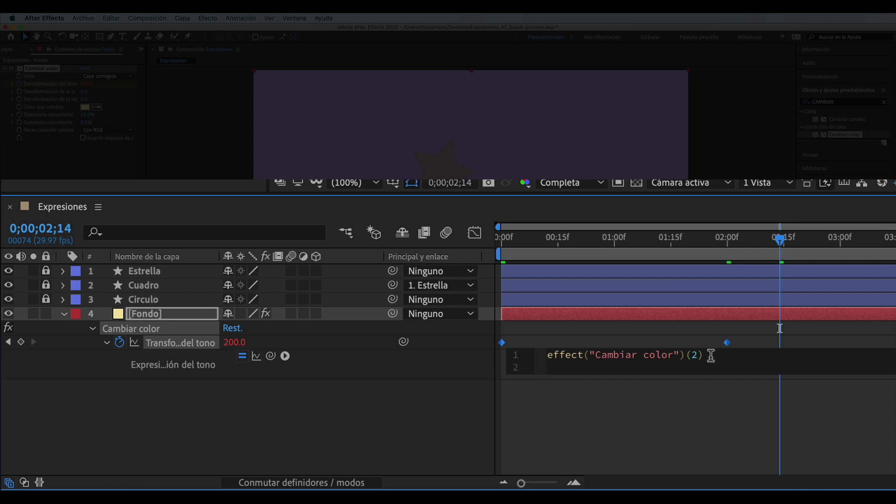
pyautogui.press('Return')
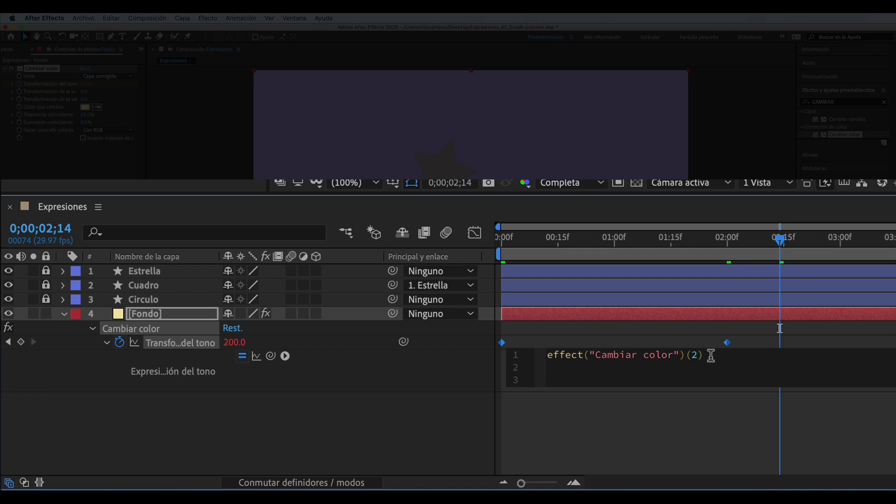
pyautogui.write('l')
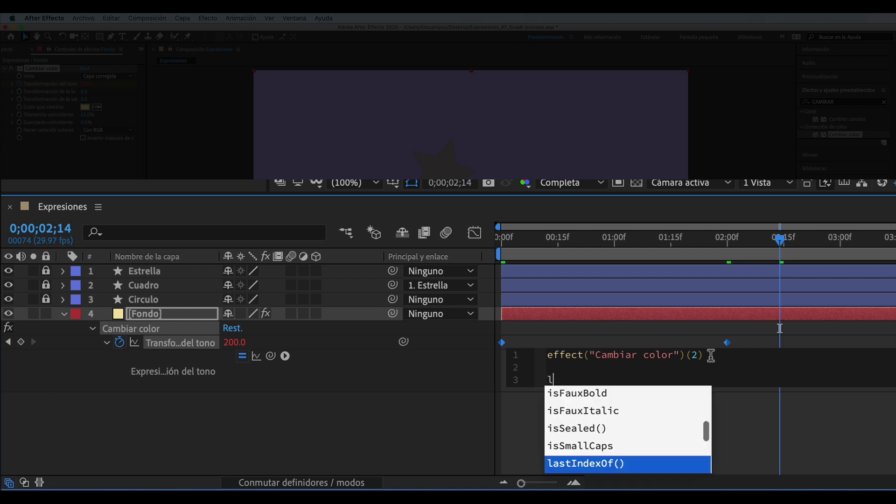
pyautogui.write('oop')
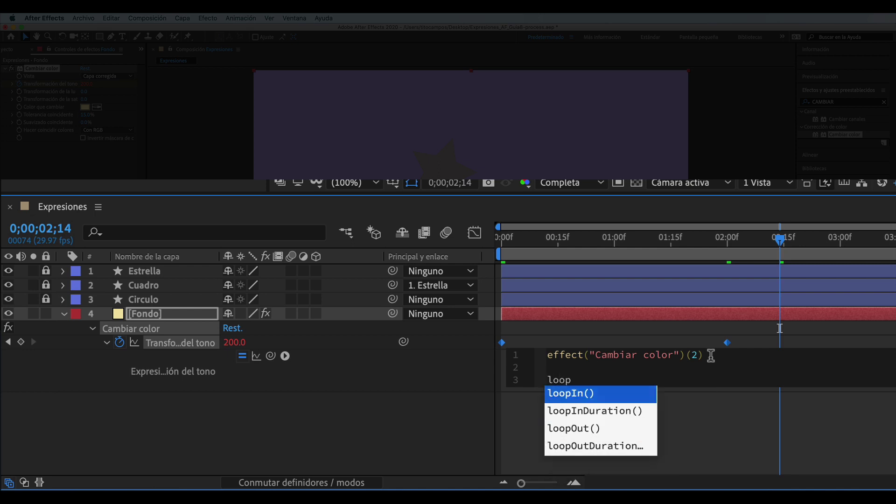
pyautogui.press('Down')
pyautogui.press('Down')
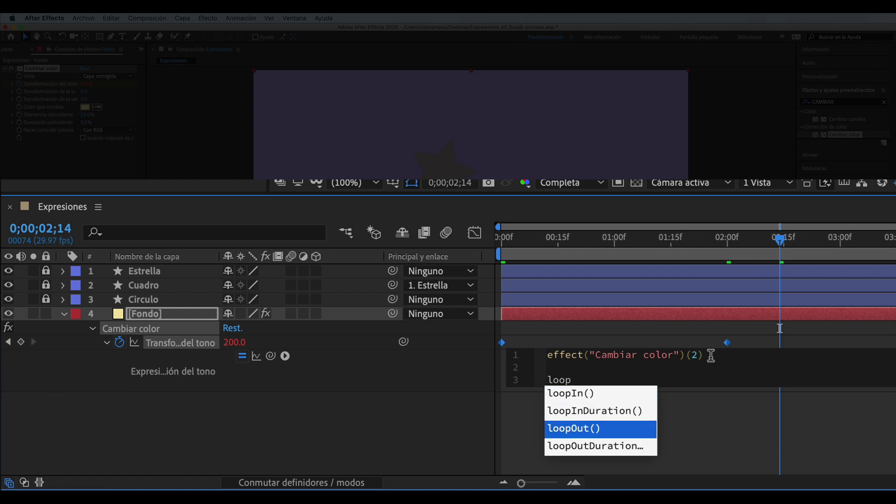
pyautogui.press('Return')
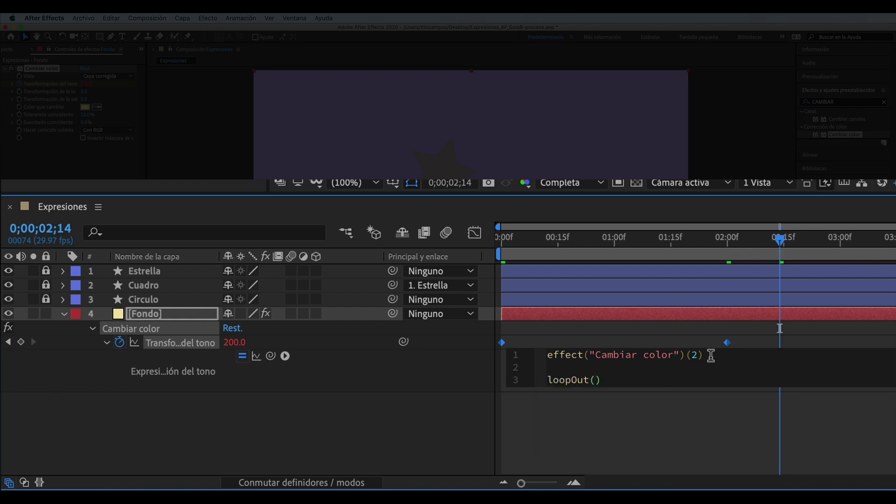
pyautogui.write('"')
pyautogui.press('Down')
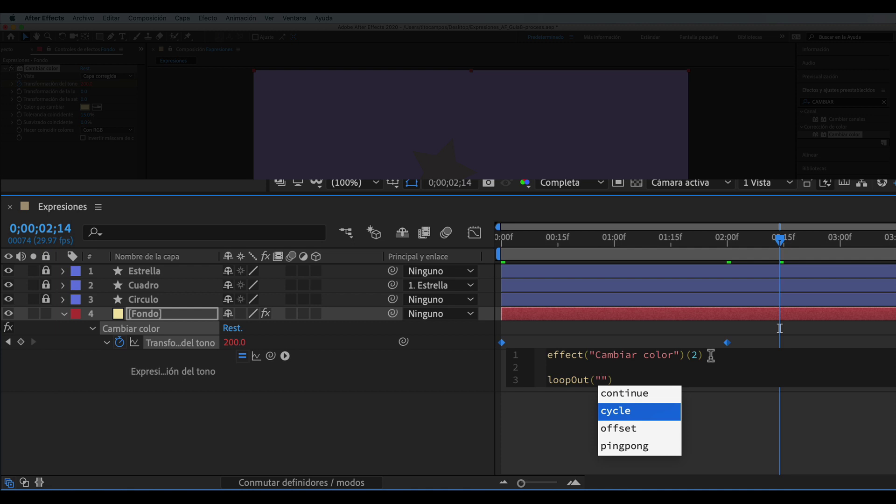
pyautogui.press('Return')
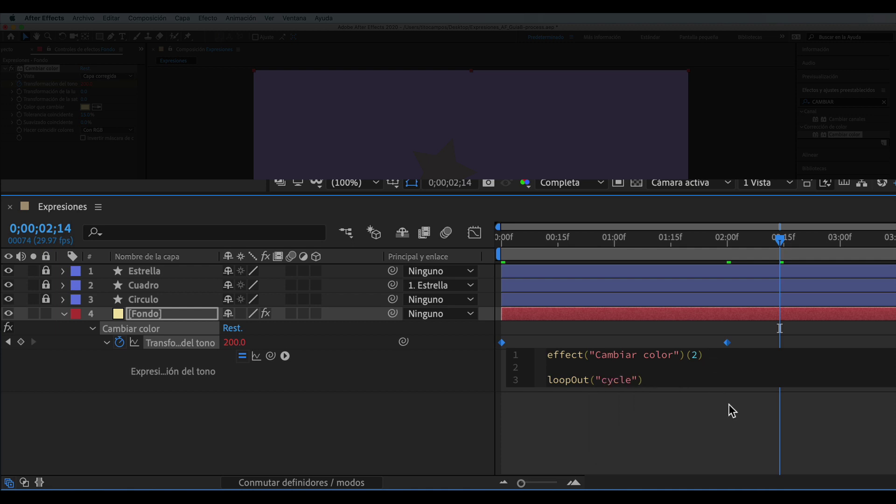
pyautogui.click(730, 405)
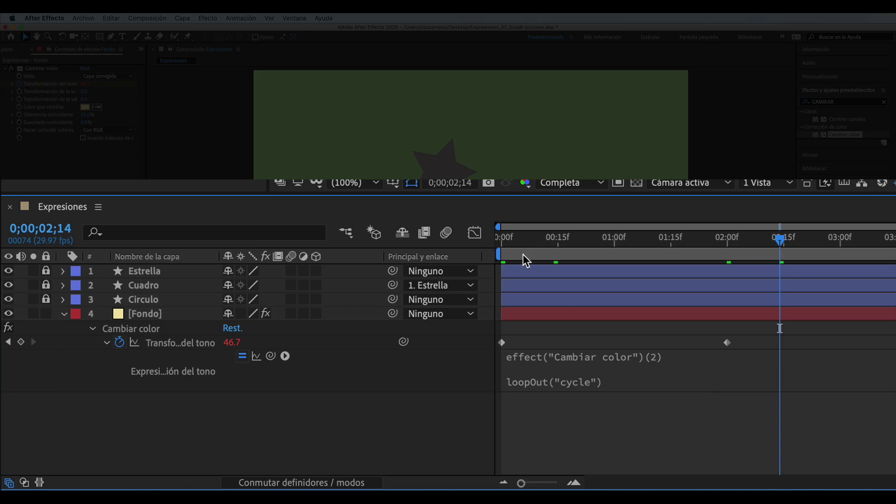
# Preview the colour loop, then move the second hue keyframe to one second.
pyautogui.click(505, 242)
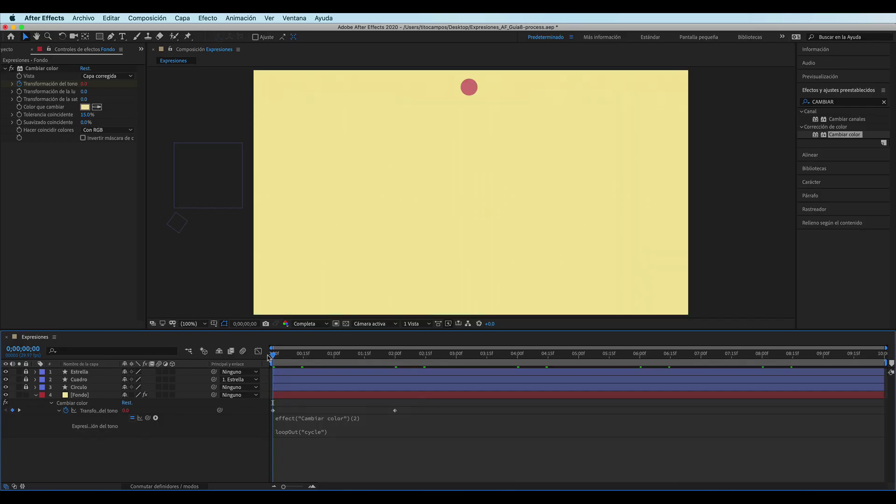
pyautogui.press('space')
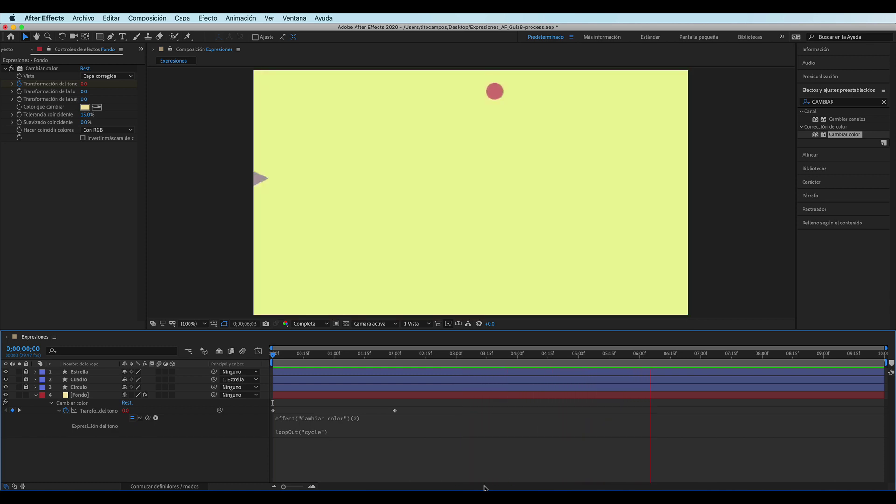
pyautogui.click(359, 353)
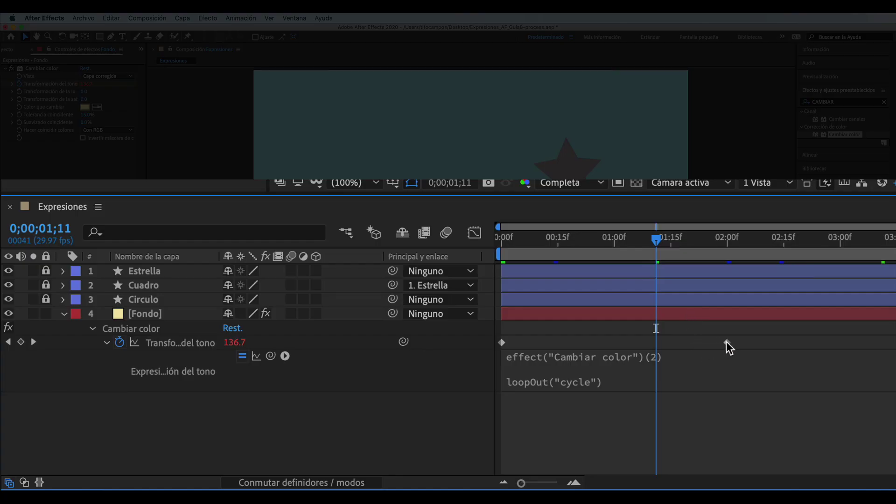
pyautogui.moveTo(655, 240); pyautogui.dragTo(614, 242)
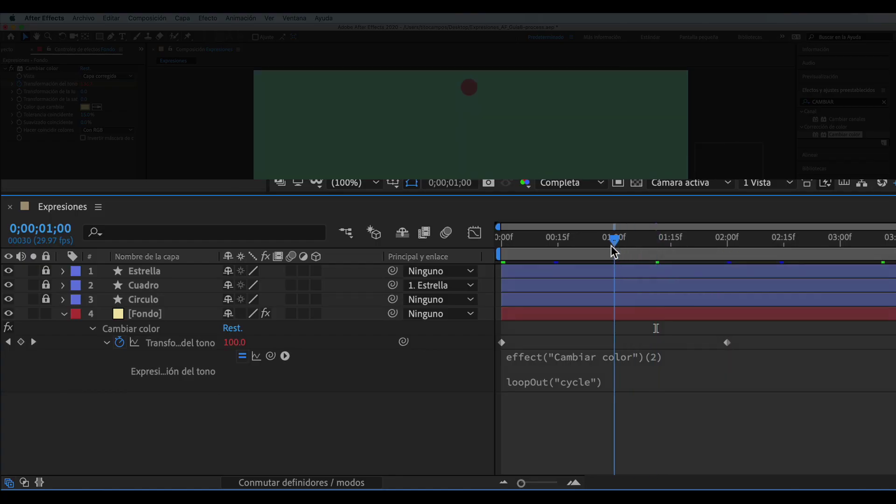
pyautogui.moveTo(721, 342); pyautogui.dragTo(694, 342)
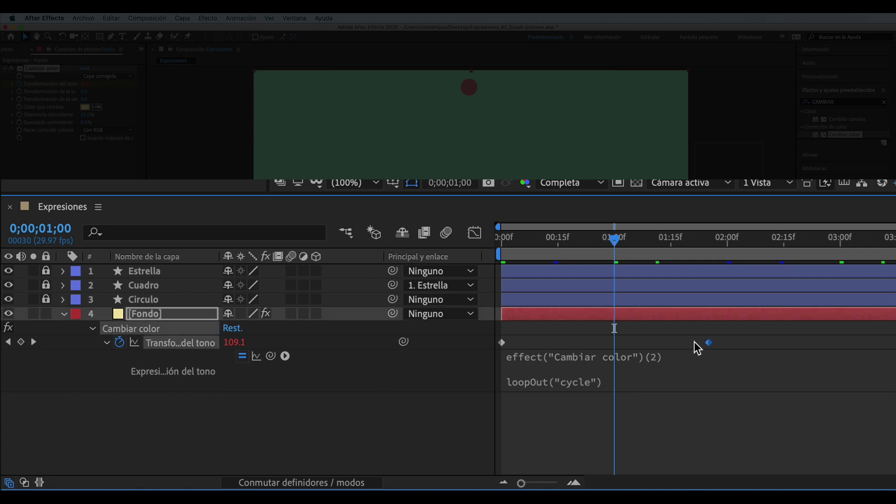
pyautogui.moveTo(634, 343); pyautogui.dragTo(612, 342)
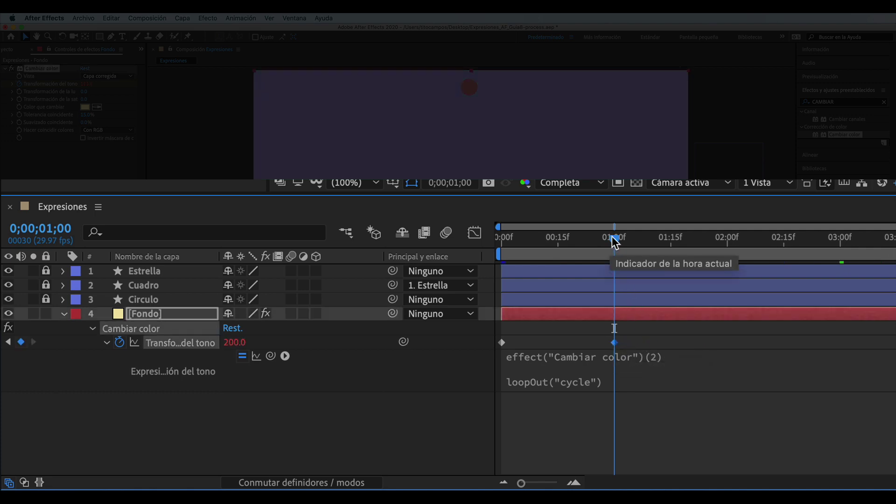
# At two seconds, set the hue transformation back to 0 and preview the retimed loop.
pyautogui.moveTo(613, 242); pyautogui.dragTo(724, 244)
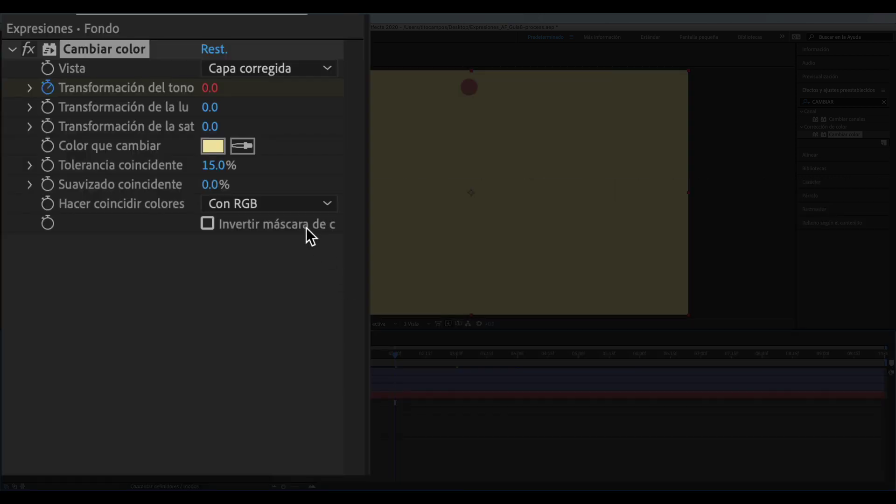
pyautogui.click(209, 89)
pyautogui.write('200')
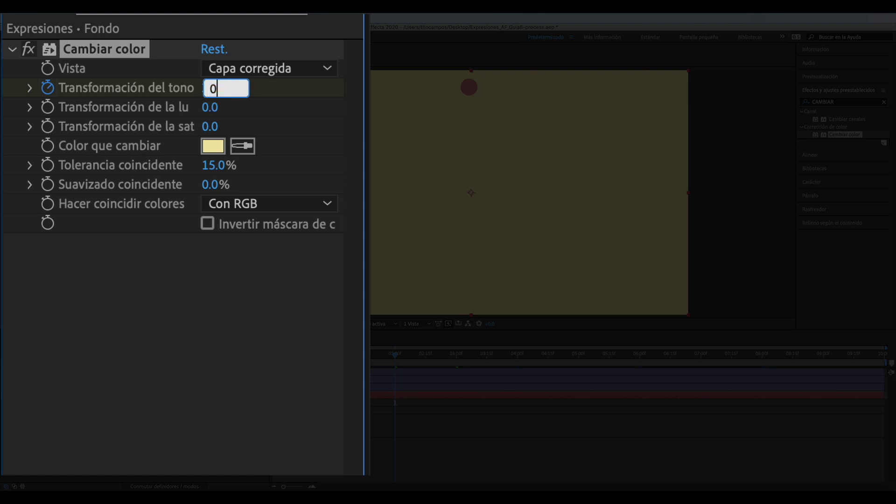
pyautogui.press('Return')
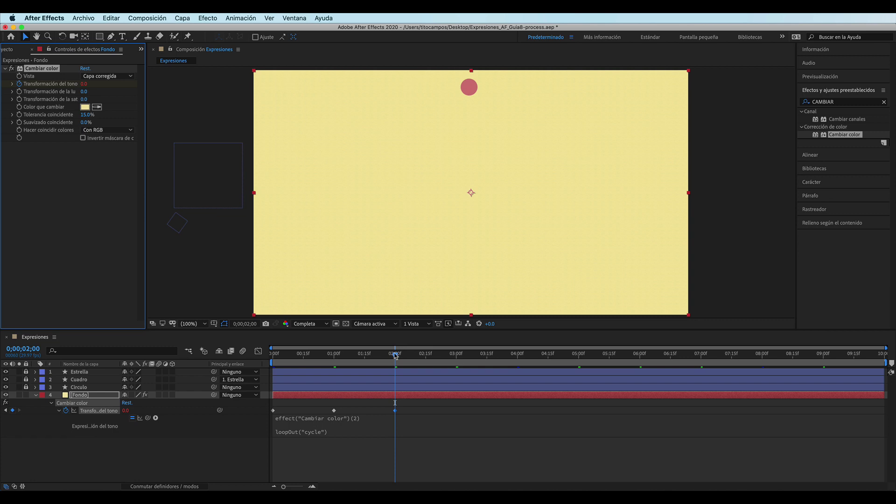
pyautogui.moveTo(395, 355); pyautogui.dragTo(273, 357)
pyautogui.press('space')
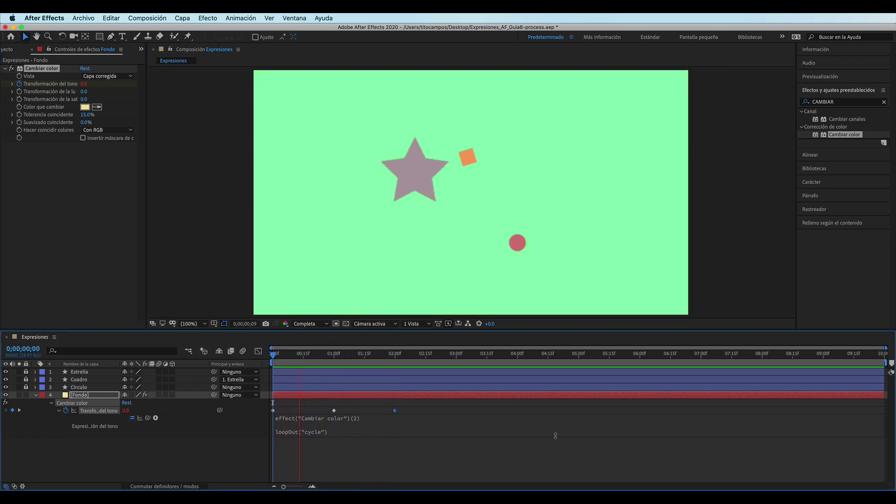